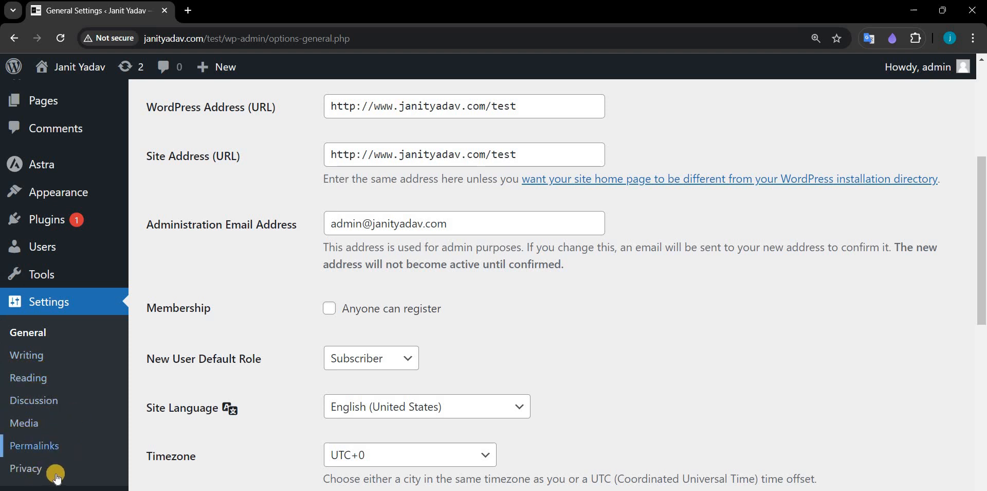
Step: Examine the site title, tagline, site icon, WordPress address and site address fields in the General Settings
{"action": "left_click", "coordinate": [67, 363]}
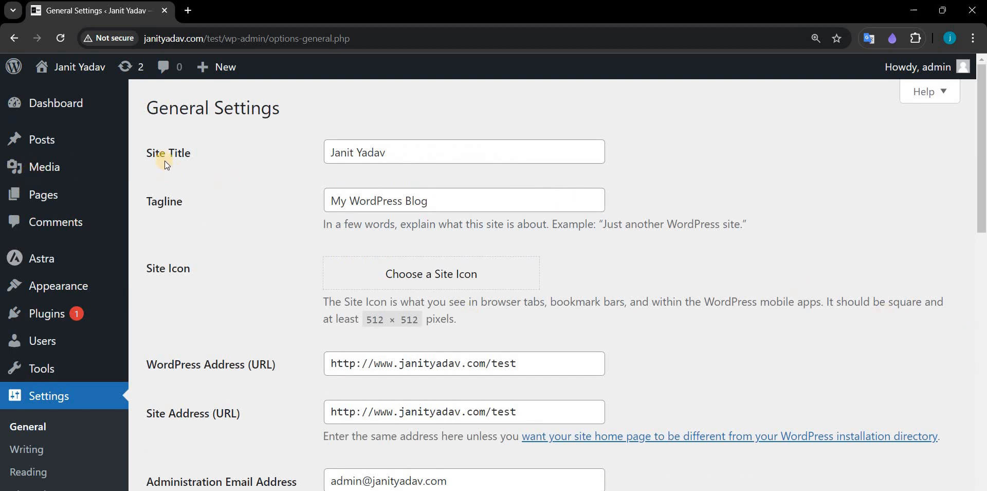
{"action": "left_click_drag", "start_coordinate": [159, 153], "coordinate": [184, 153]}
{"action": "left_click_drag", "start_coordinate": [147, 201], "coordinate": [178, 202]}
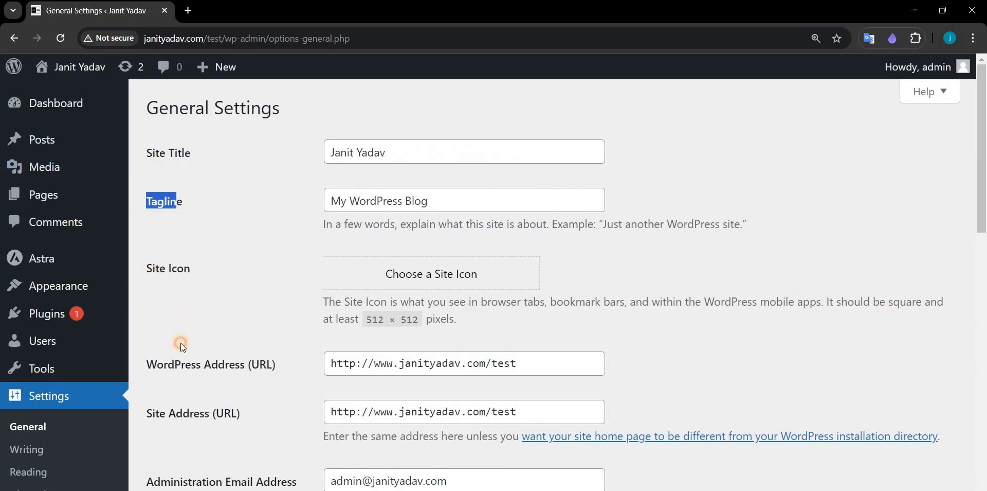
{"action": "left_click_drag", "start_coordinate": [153, 269], "coordinate": [197, 270]}
{"action": "scroll", "coordinate": [170, 309], "scroll_direction": "down", "scroll_amount": 1}
{"action": "left_click_drag", "start_coordinate": [164, 298], "coordinate": [218, 298]}
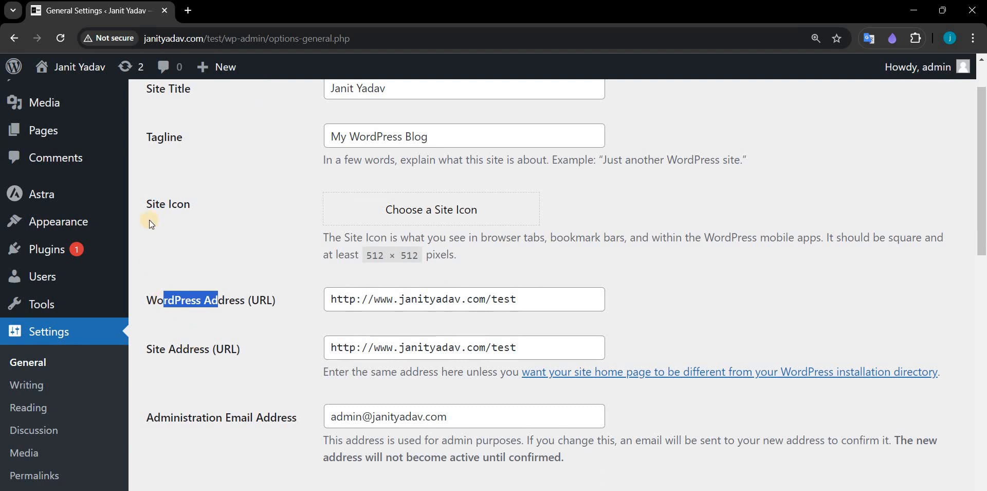
{"action": "scroll", "coordinate": [216, 257], "scroll_direction": "down", "scroll_amount": 2}
{"action": "left_click_drag", "start_coordinate": [147, 222], "coordinate": [212, 221]}
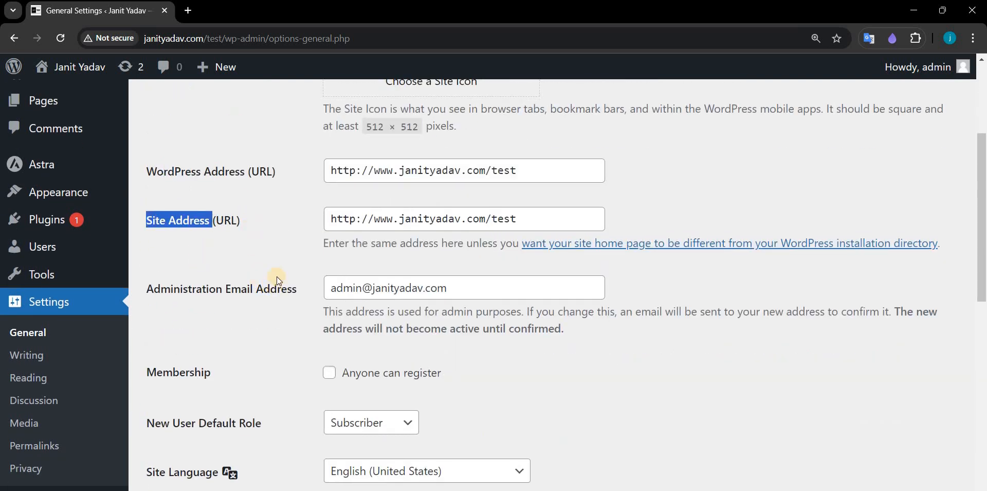
{"action": "scroll", "coordinate": [277, 280], "scroll_direction": "up", "scroll_amount": 4}
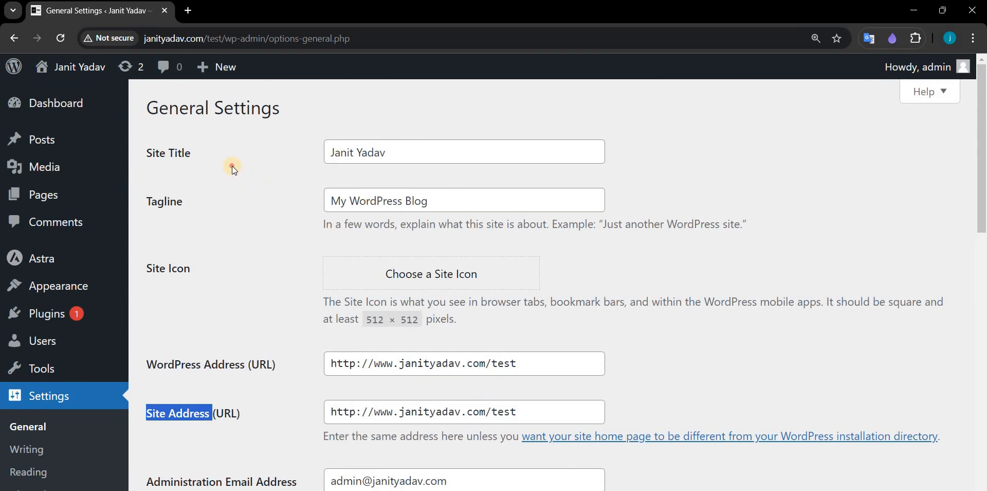
{"action": "left_click_drag", "start_coordinate": [193, 149], "coordinate": [113, 159]}
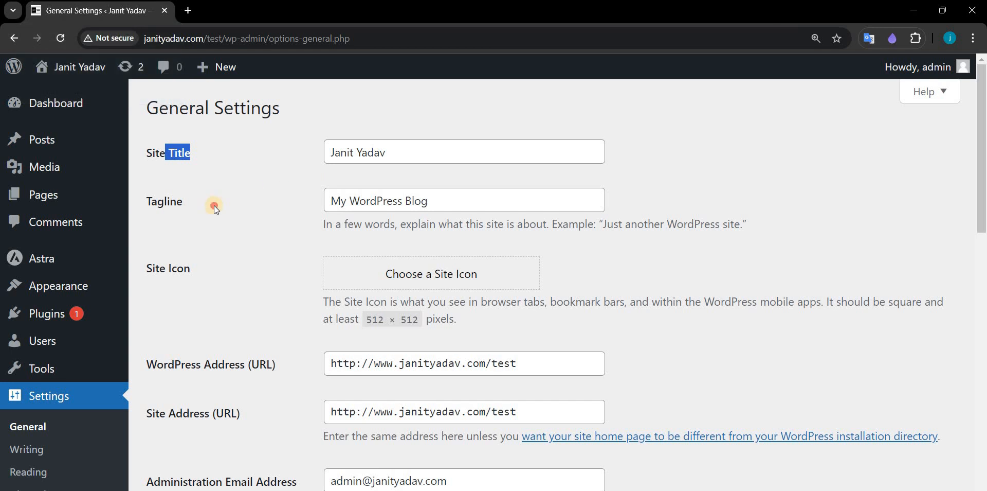
{"action": "left_click", "coordinate": [184, 194]}
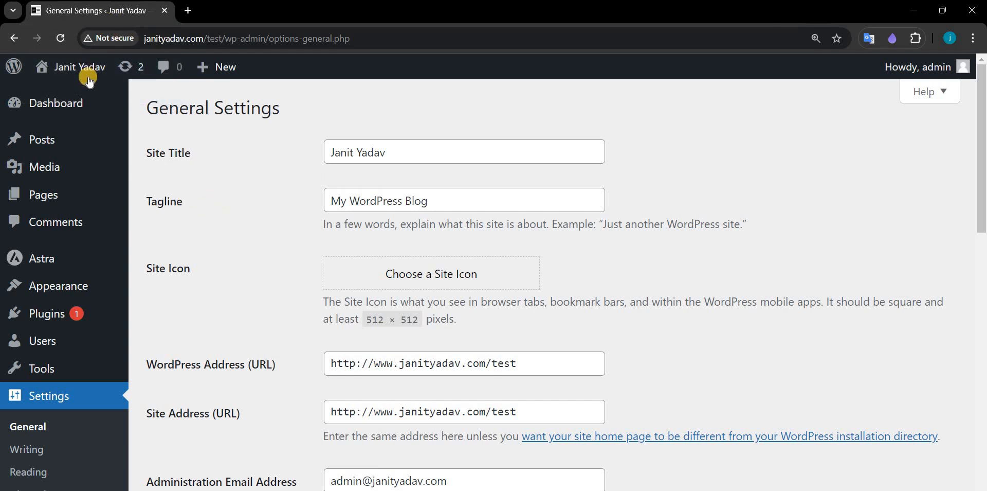
Step: Open the site's front page in a second tab, set the tagline to "My WordPress Blog 1" and save the general settings
{"action": "left_click_drag", "start_coordinate": [199, 13], "coordinate": [218, 11]}
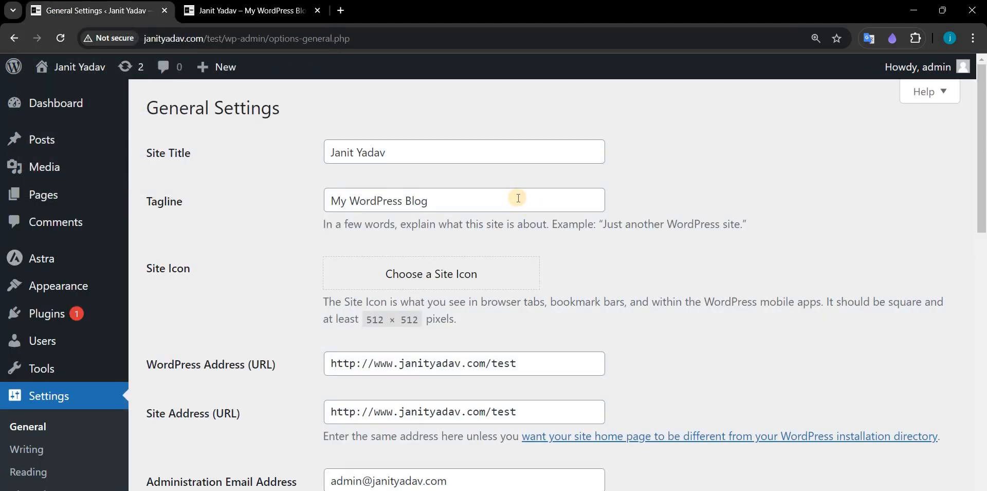
{"action": "left_click", "coordinate": [518, 199]}
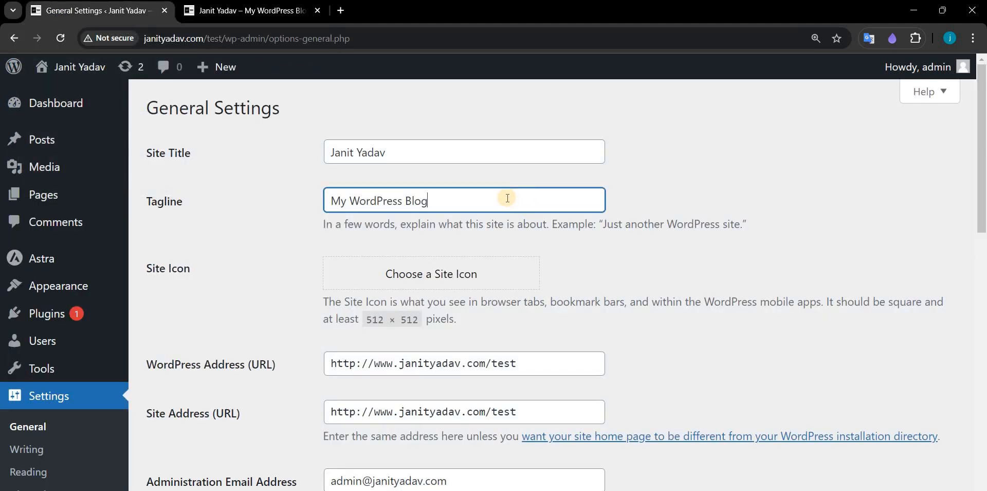
{"action": "scroll", "coordinate": [174, 421], "scroll_direction": "down", "scroll_amount": 10}
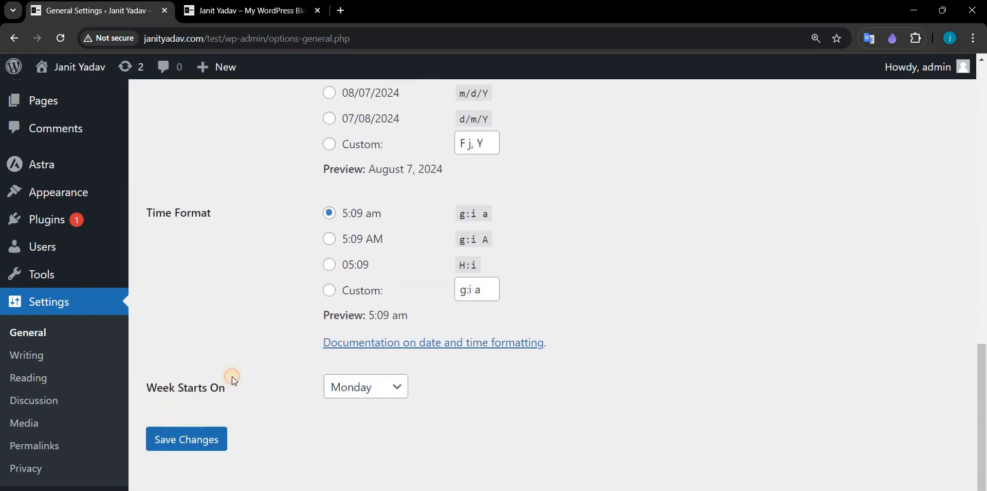
Step: Reload the site's front page to check the tagline in its browser title, and return to the General Settings
{"action": "left_click", "coordinate": [190, 19]}
{"action": "left_click", "coordinate": [56, 40]}
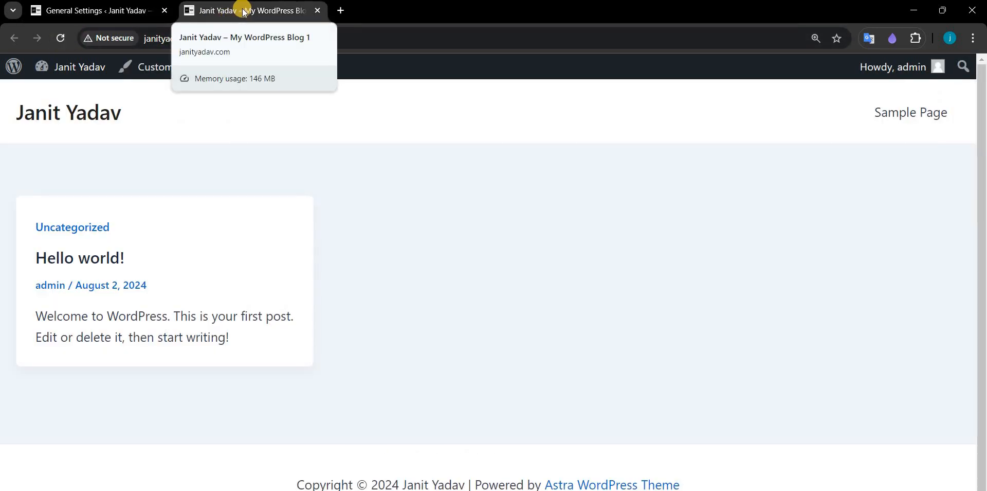
{"action": "left_click", "coordinate": [146, 9]}
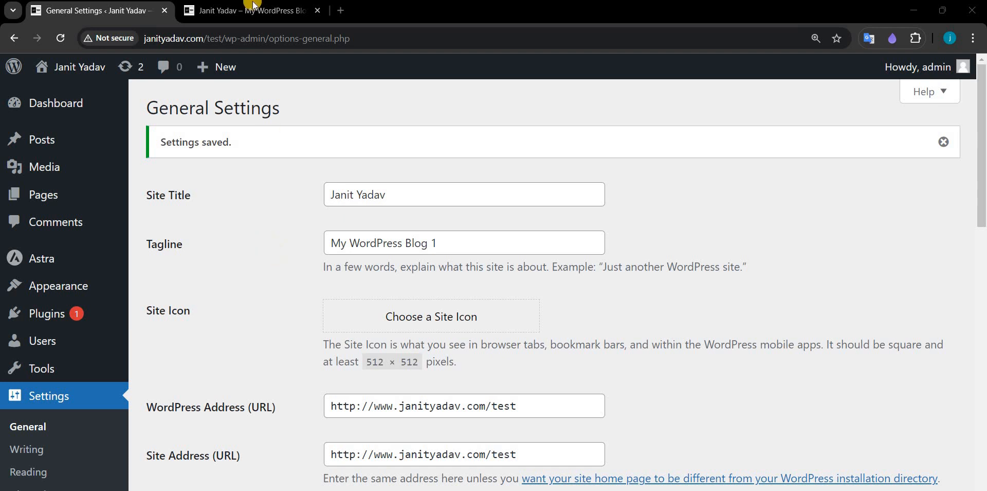
{"action": "left_click", "coordinate": [174, 12]}
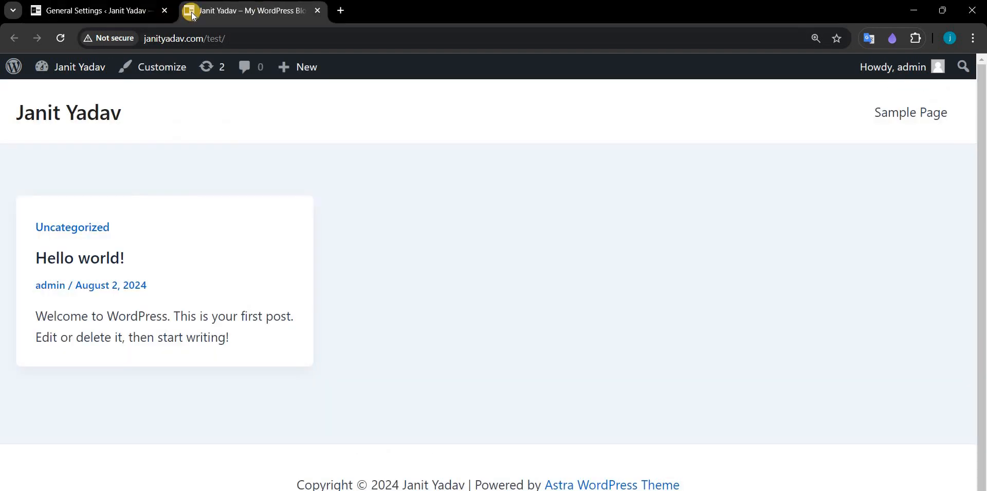
{"action": "left_click", "coordinate": [137, 15]}
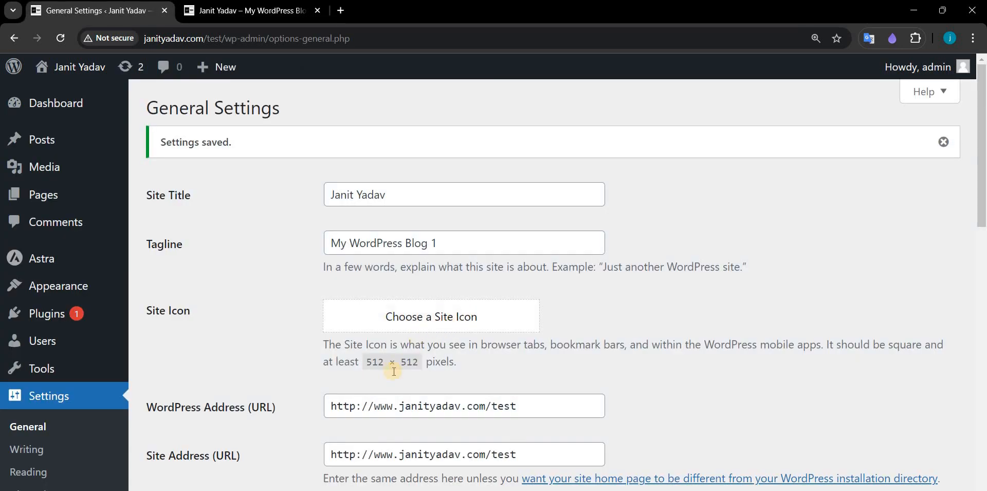
Step: Review the site addresses, administration email and membership settings, and view the available New User Default Role options
{"action": "scroll", "coordinate": [307, 310], "scroll_direction": "down", "scroll_amount": 2}
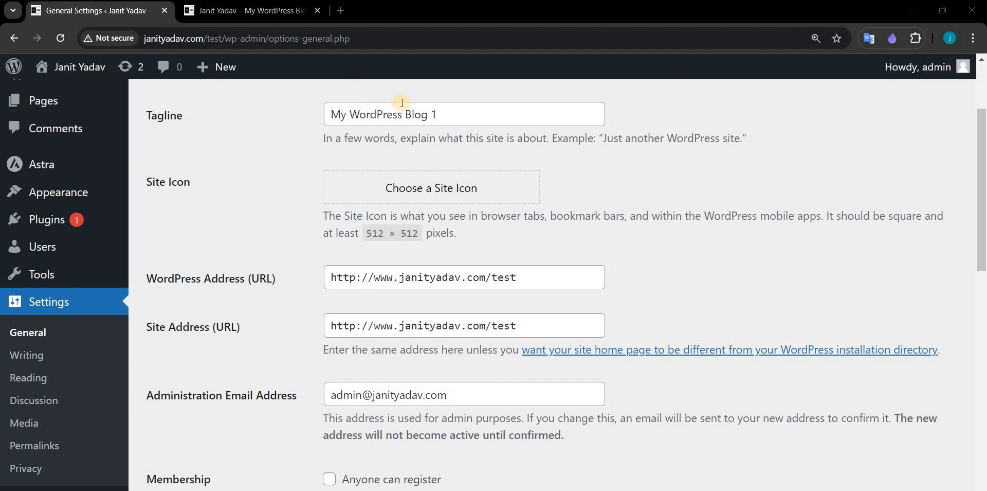
{"action": "scroll", "coordinate": [339, 239], "scroll_direction": "down", "scroll_amount": 1}
{"action": "scroll", "coordinate": [340, 239], "scroll_direction": "down", "scroll_amount": 1}
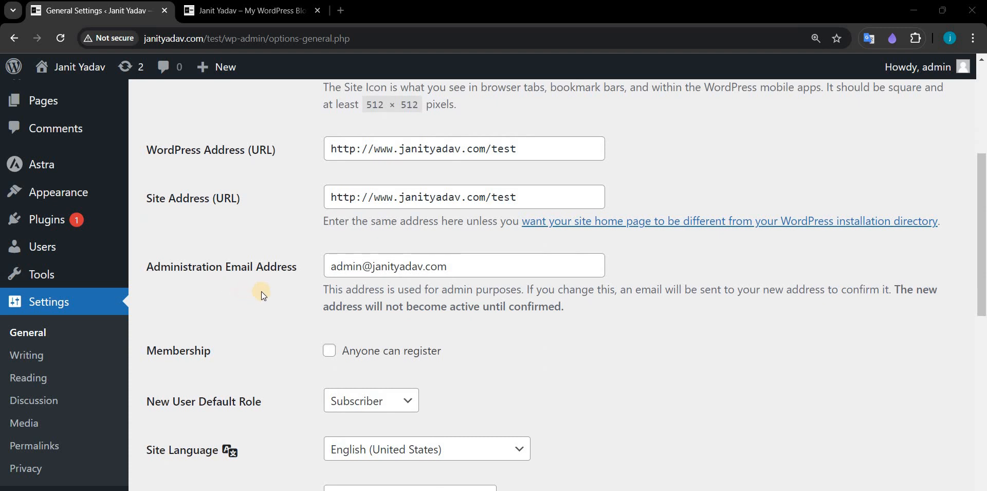
{"action": "scroll", "coordinate": [348, 267], "scroll_direction": "down", "scroll_amount": 1}
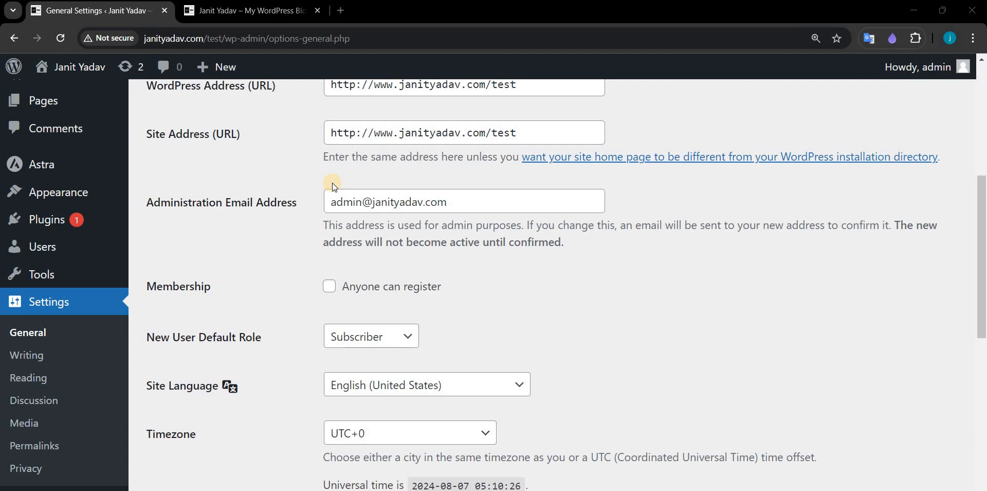
{"action": "scroll", "coordinate": [352, 198], "scroll_direction": "down", "scroll_amount": 1}
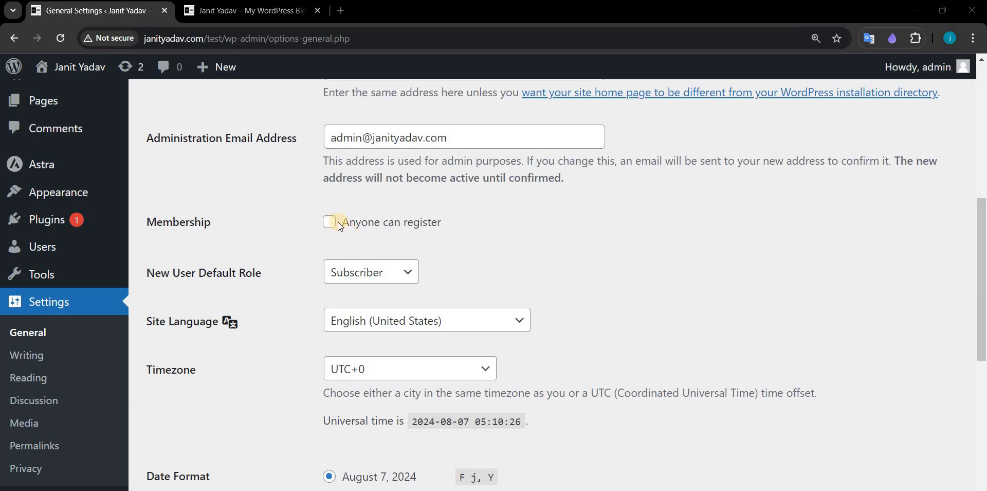
{"action": "left_click", "coordinate": [350, 272]}
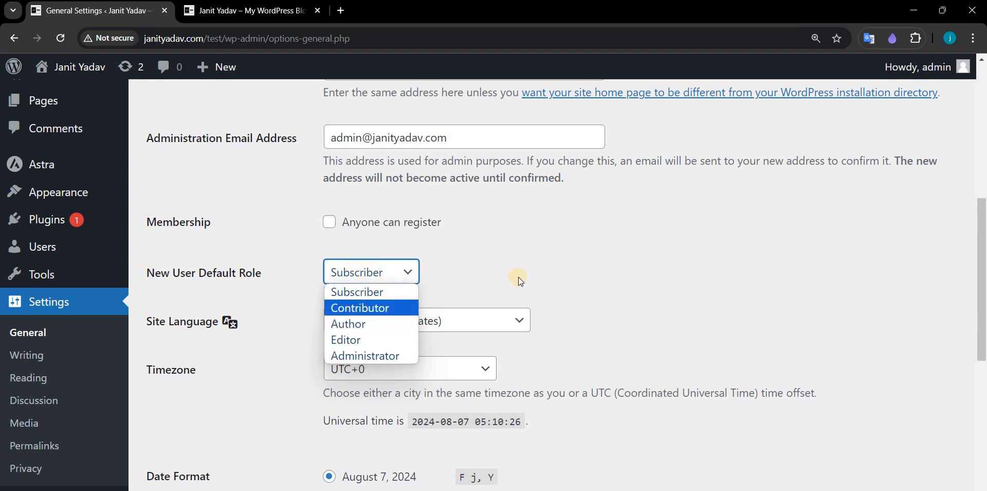
{"action": "left_click", "coordinate": [430, 276]}
Step: Look through the available Site Language options and close the list without choosing another language
{"action": "scroll", "coordinate": [429, 276], "scroll_direction": "down", "scroll_amount": 1}
{"action": "left_click", "coordinate": [425, 266]}
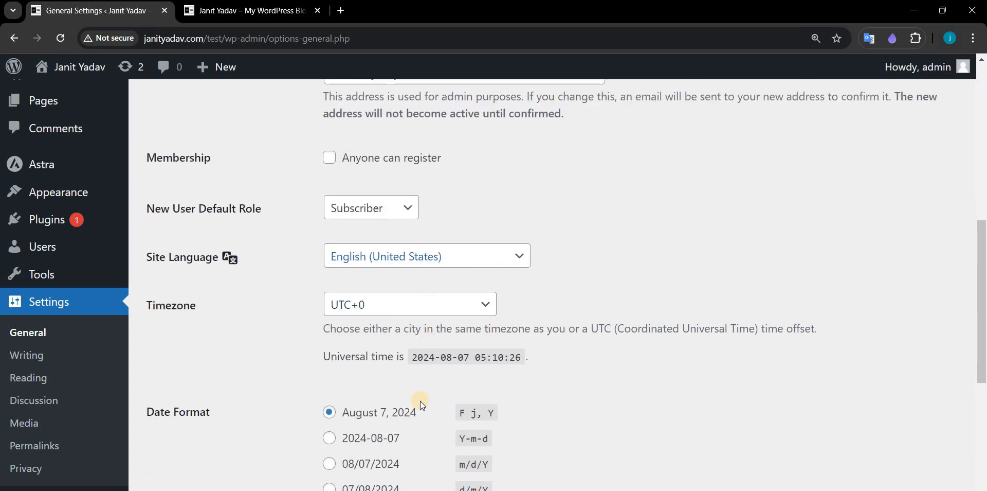
{"action": "scroll", "coordinate": [423, 448], "scroll_direction": "down", "scroll_amount": 10}
{"action": "scroll", "coordinate": [439, 418], "scroll_direction": "down", "scroll_amount": 15}
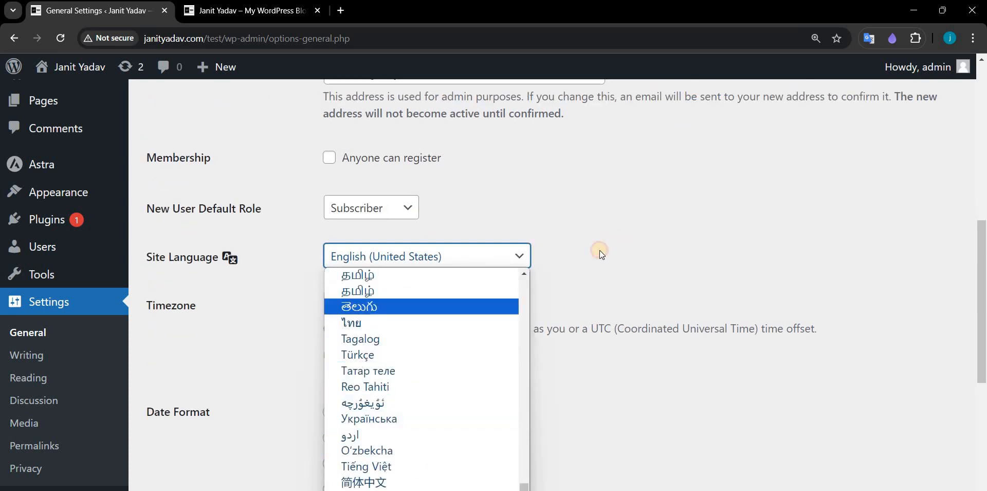
{"action": "left_click", "coordinate": [600, 249]}
Step: Browse the Timezone choices, including the cities and manual UTC offsets, without selecting a different one
{"action": "left_click", "coordinate": [412, 304]}
{"action": "scroll", "coordinate": [394, 208], "scroll_direction": "down", "scroll_amount": 4}
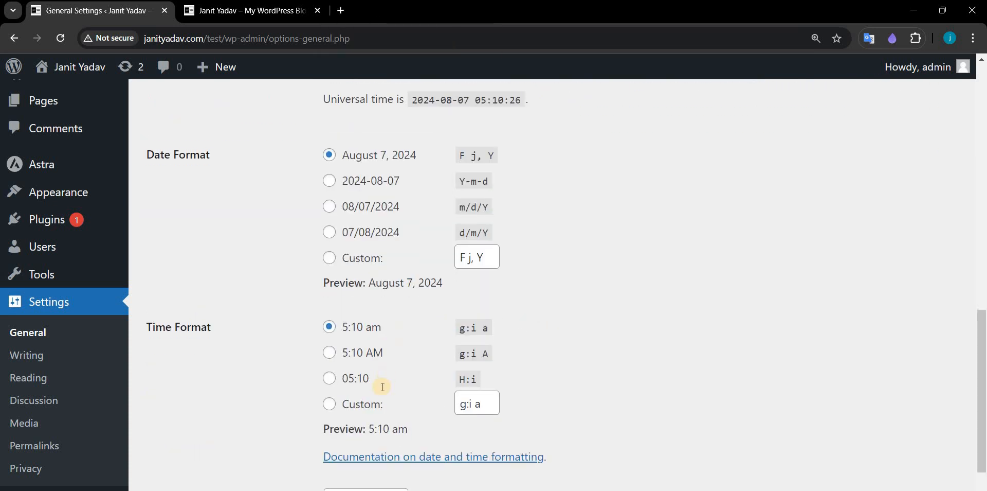
{"action": "scroll", "coordinate": [370, 231], "scroll_direction": "up", "scroll_amount": 5}
{"action": "left_click", "coordinate": [378, 368]}
{"action": "scroll", "coordinate": [376, 156], "scroll_direction": "up", "scroll_amount": 13}
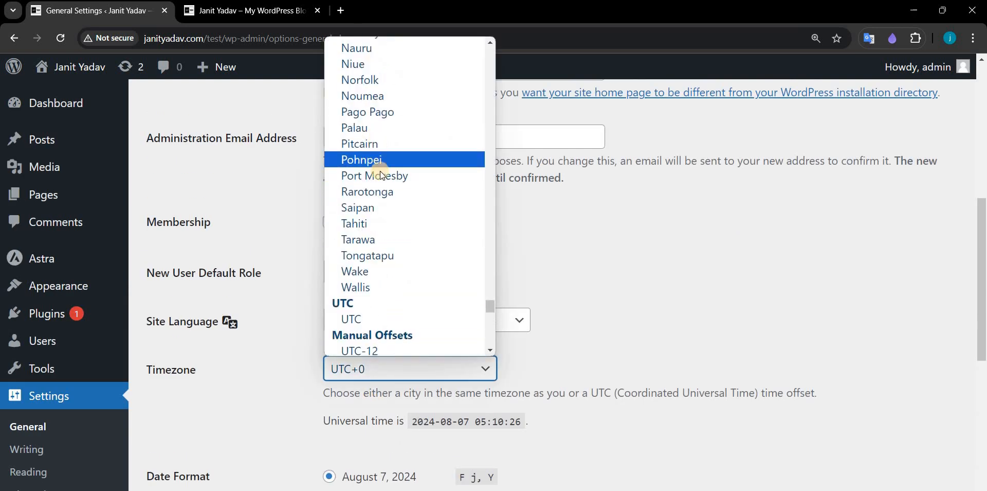
{"action": "scroll", "coordinate": [442, 172], "scroll_direction": "down", "scroll_amount": 14}
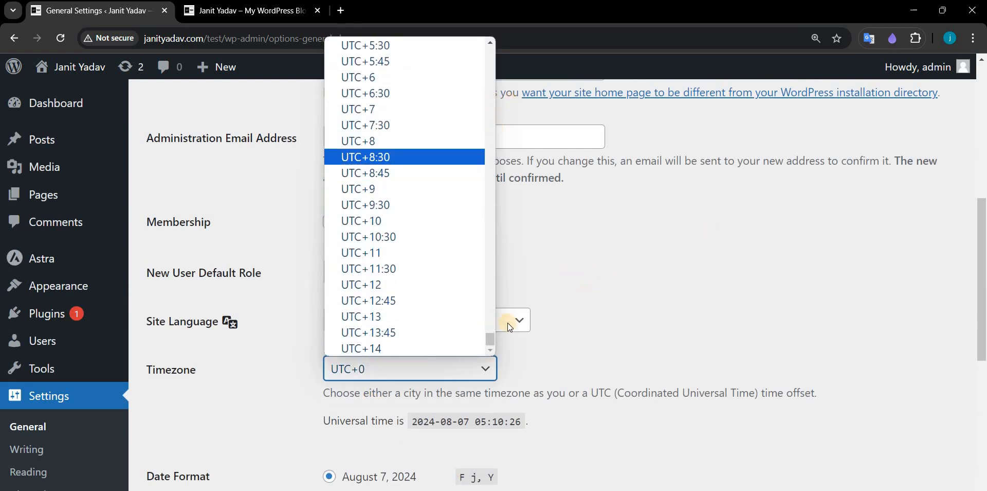
{"action": "left_click", "coordinate": [307, 280]}
Step: Review the date and time format settings and view the weekday options for Week Starts On
{"action": "scroll", "coordinate": [324, 353], "scroll_direction": "down", "scroll_amount": 5}
{"action": "scroll", "coordinate": [339, 375], "scroll_direction": "down", "scroll_amount": 3}
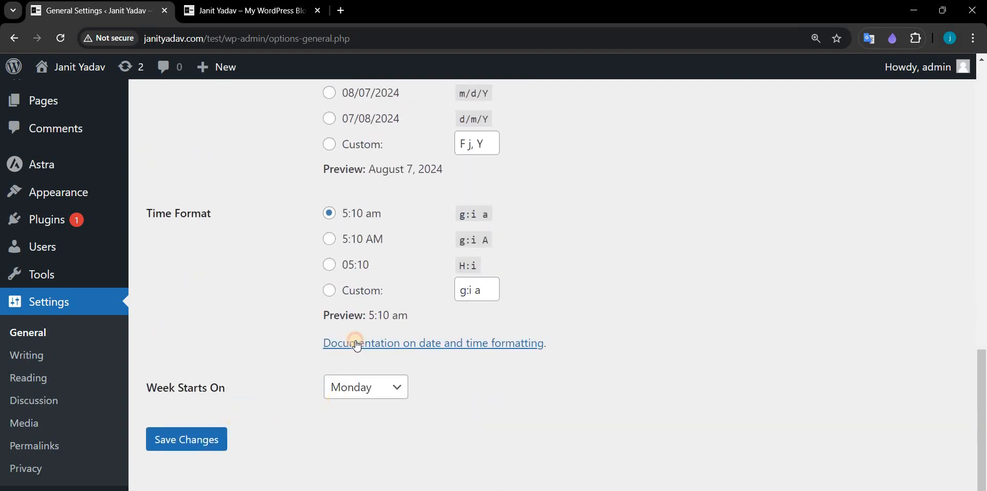
{"action": "left_click", "coordinate": [355, 388]}
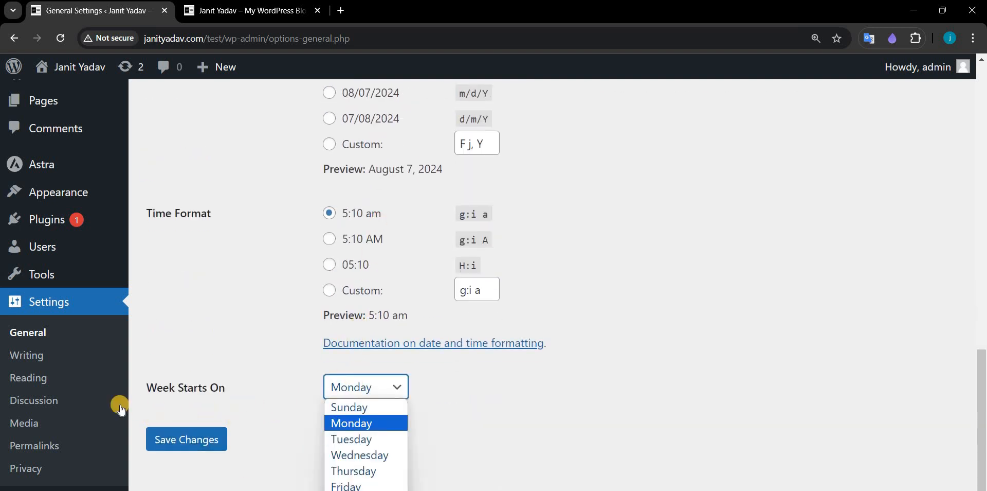
Step: Open the Writing Settings and review the post-via-email fields, update services, and the default post category and format options
{"action": "left_click", "coordinate": [11, 362]}
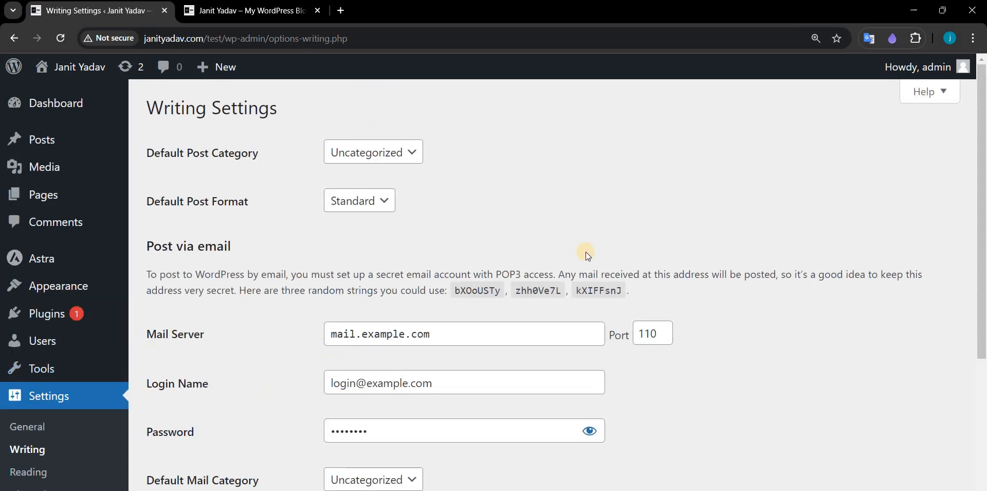
{"action": "scroll", "coordinate": [522, 261], "scroll_direction": "down", "scroll_amount": 5}
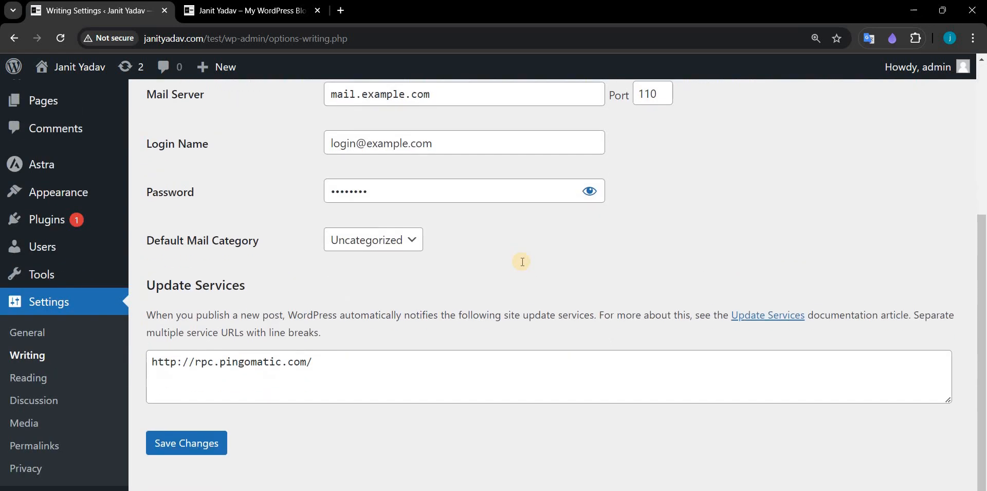
{"action": "scroll", "coordinate": [529, 264], "scroll_direction": "up", "scroll_amount": 5}
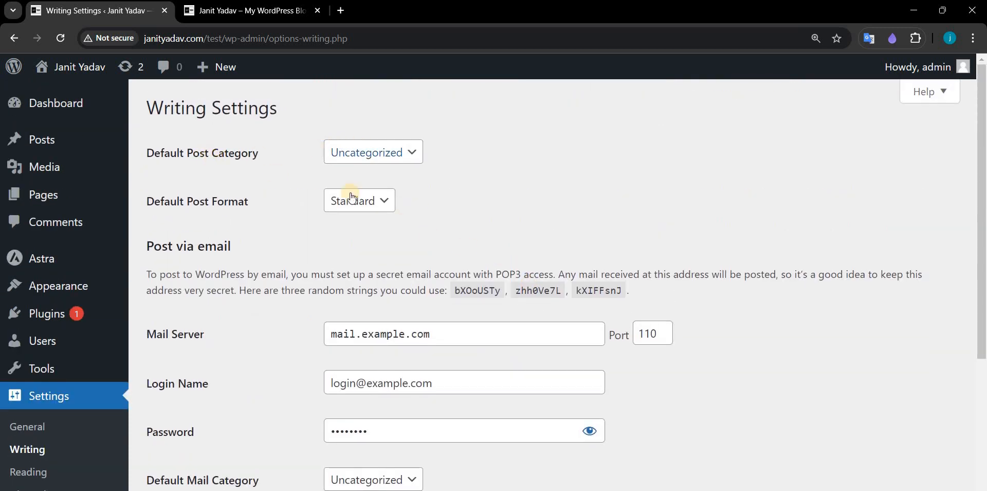
{"action": "left_click", "coordinate": [374, 158]}
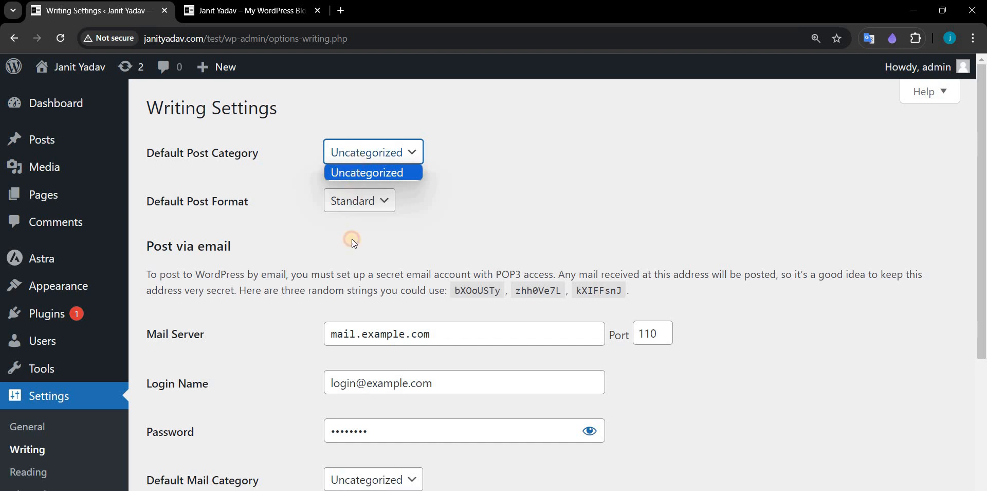
{"action": "left_click", "coordinate": [360, 201]}
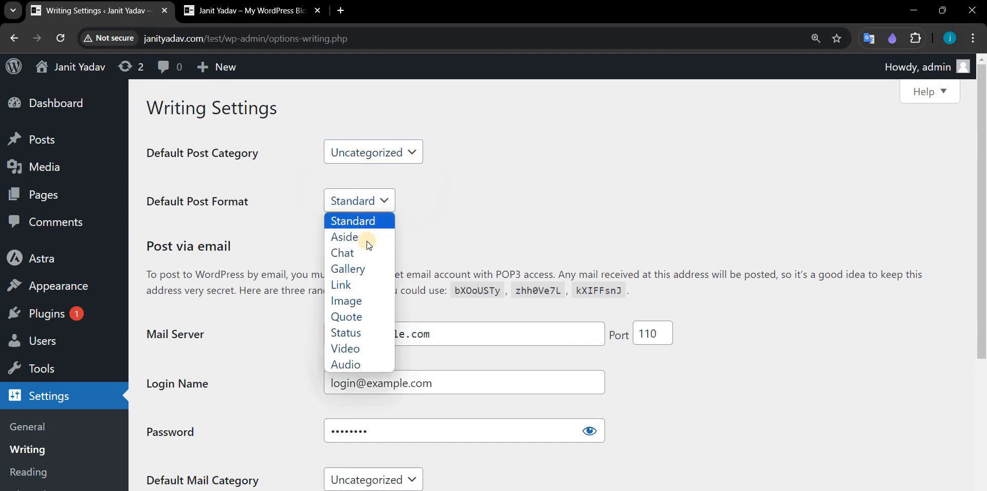
{"action": "left_click", "coordinate": [483, 224]}
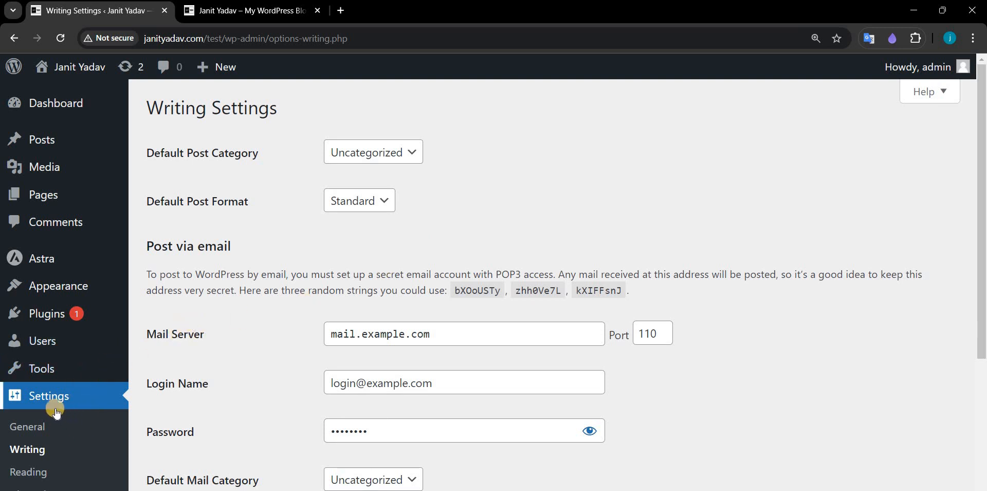
Step: Open the Reading Settings and review the homepage, blog page, feed and search engine visibility options
{"action": "scroll", "coordinate": [49, 408], "scroll_direction": "down", "scroll_amount": 1}
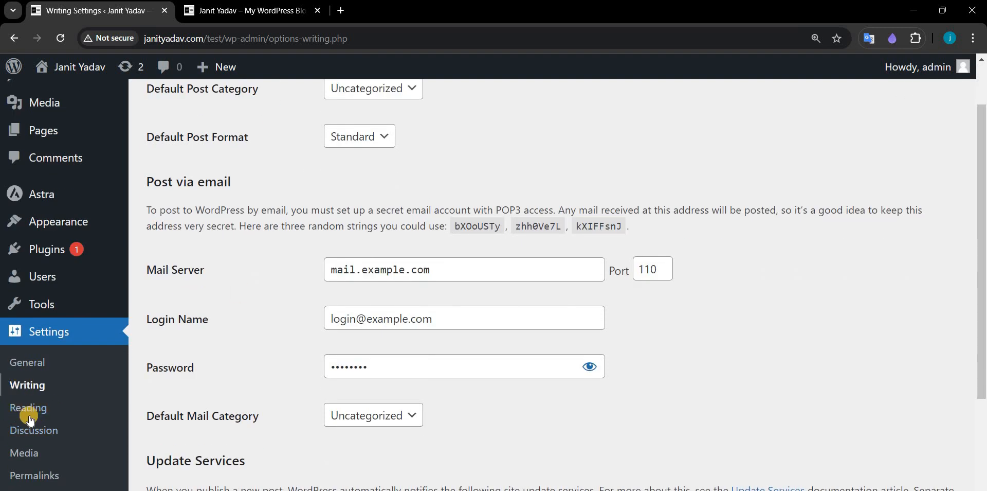
{"action": "left_click", "coordinate": [80, 399]}
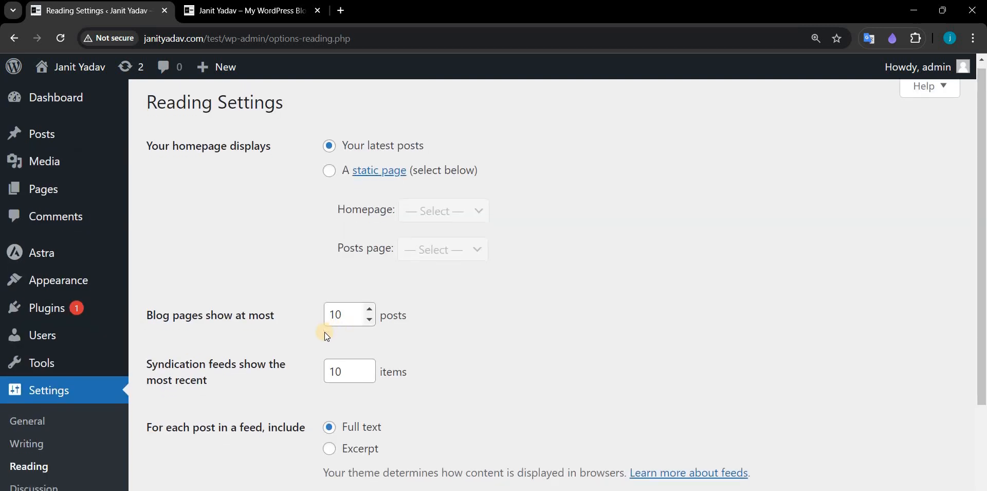
{"action": "scroll", "coordinate": [325, 332], "scroll_direction": "down", "scroll_amount": 1}
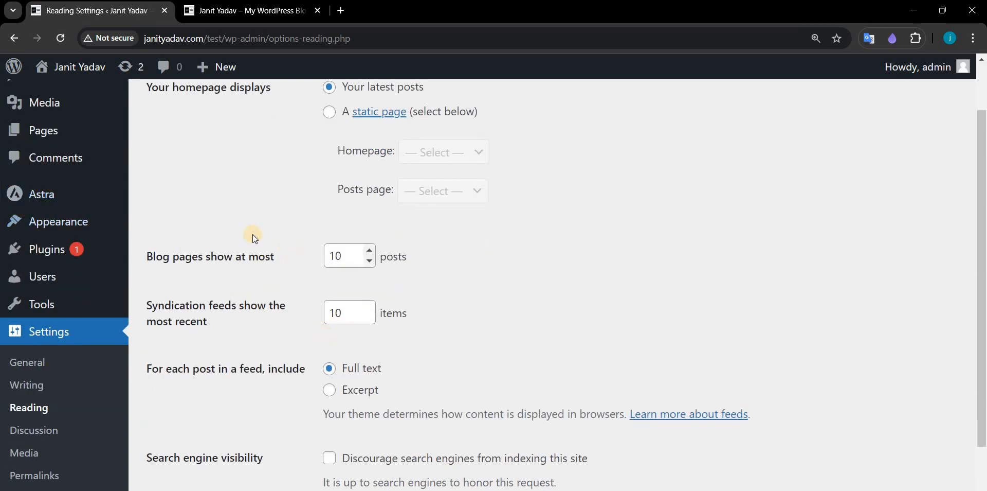
{"action": "scroll", "coordinate": [170, 196], "scroll_direction": "up", "scroll_amount": 1}
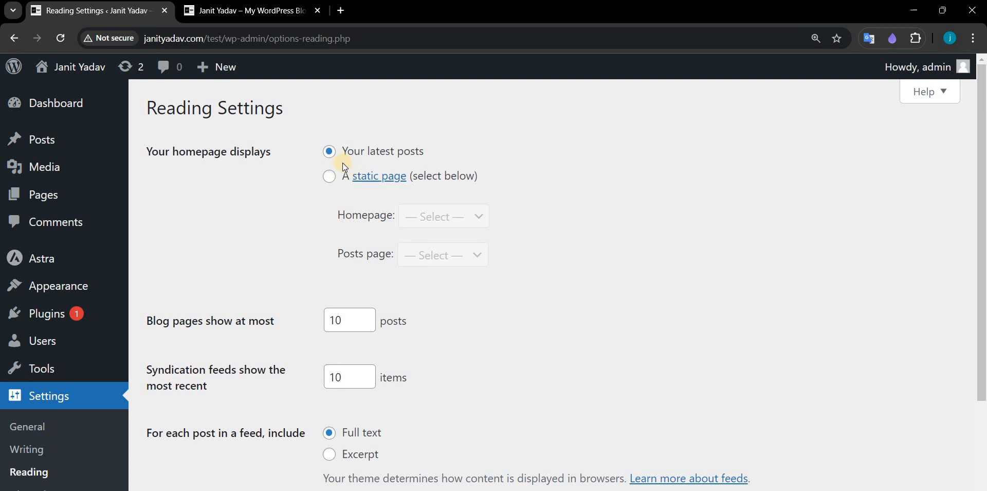
Step: Compare the static page and latest posts homepage options, and view the site's front page with the latest posts
{"action": "left_click", "coordinate": [330, 177]}
{"action": "left_click", "coordinate": [329, 151]}
{"action": "key", "text": "ctrl+Tab"}
{"action": "left_click", "coordinate": [62, 112]}
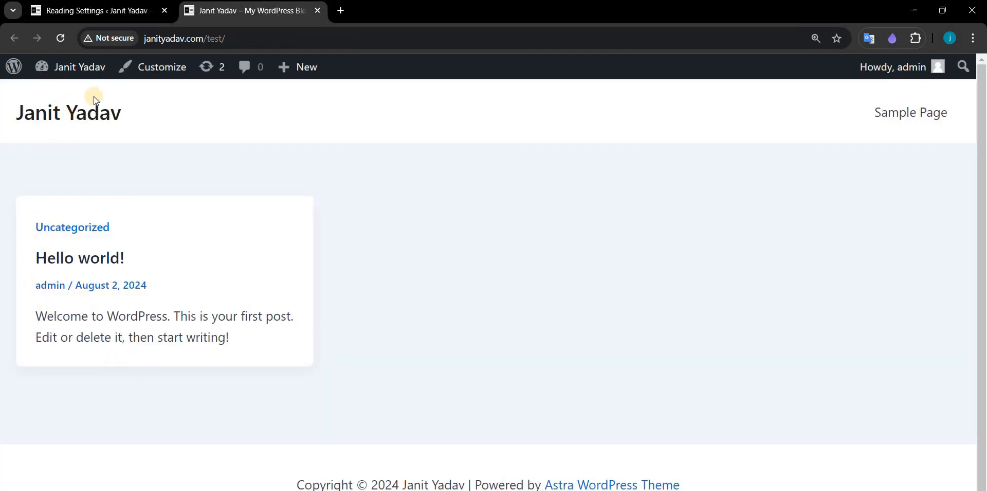
{"action": "left_click", "coordinate": [123, 14]}
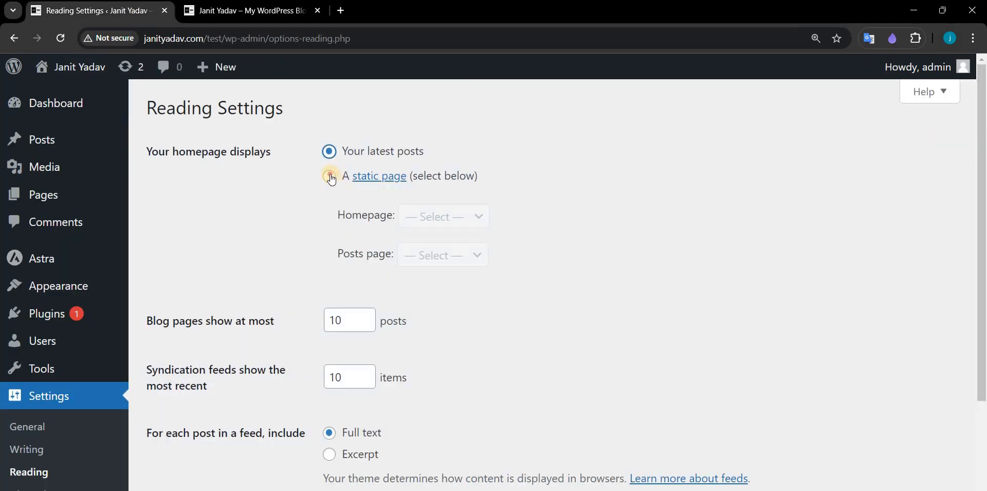
Step: Set the homepage to a static page using Sample Page and save the reading settings
{"action": "left_click", "coordinate": [330, 176]}
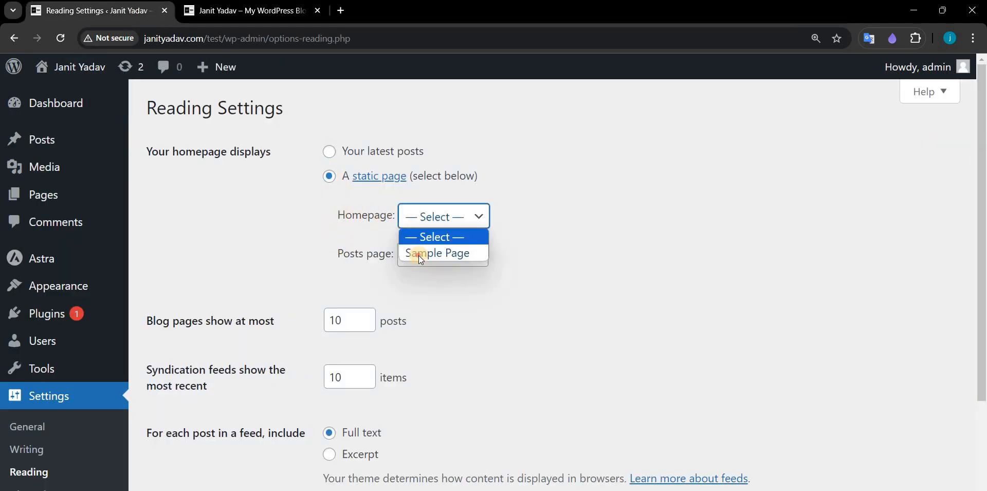
{"action": "left_click", "coordinate": [419, 254]}
{"action": "scroll", "coordinate": [185, 437], "scroll_direction": "down", "scroll_amount": 3}
{"action": "left_click", "coordinate": [184, 434]}
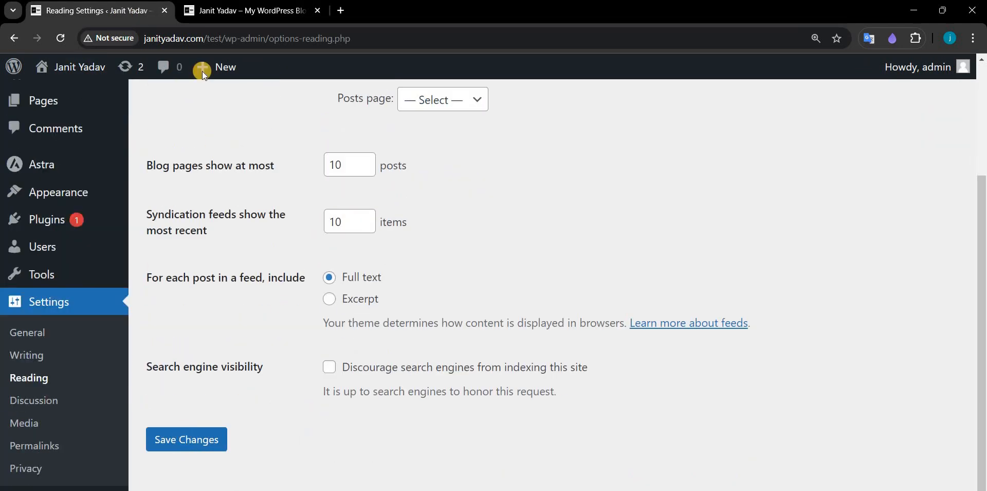
Step: Reload the site's front page, look through its content, and return to the Reading Settings
{"action": "left_click", "coordinate": [246, 11]}
{"action": "left_click", "coordinate": [61, 40]}
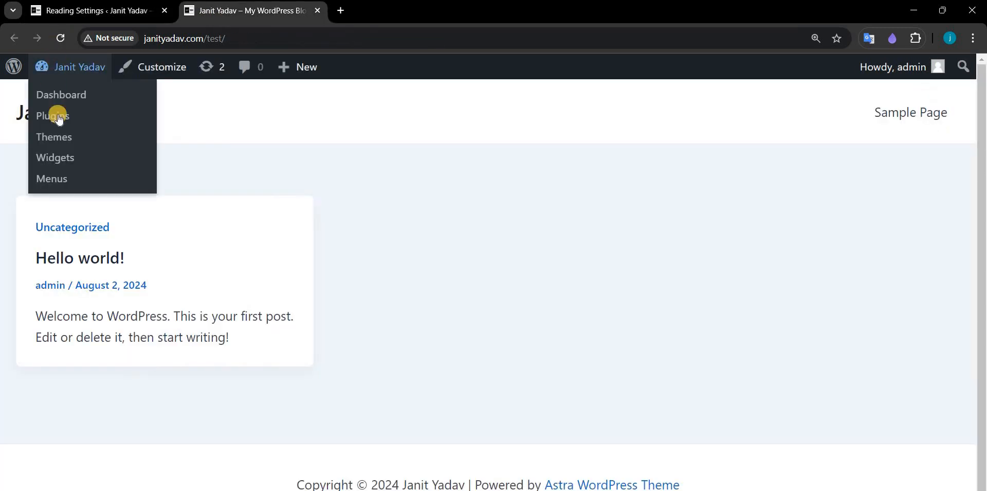
{"action": "scroll", "coordinate": [69, 132], "scroll_direction": "down", "scroll_amount": 3}
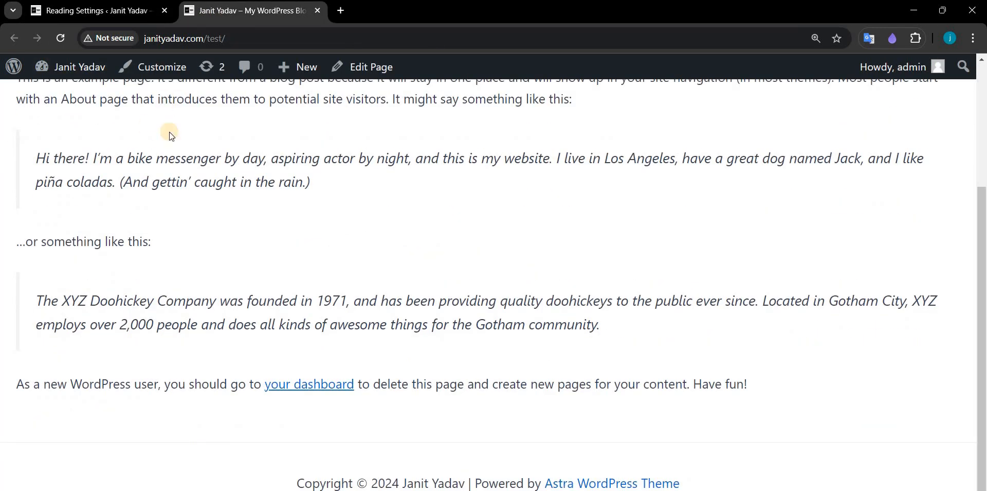
{"action": "left_click", "coordinate": [54, 13]}
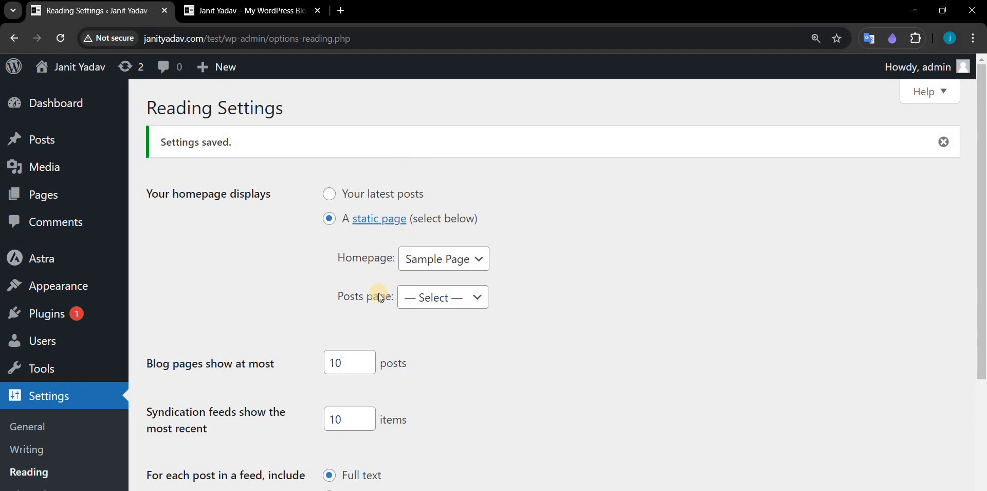
Step: Review the blog page post limit, the syndication feed item limit, and the full text or excerpt feed options
{"action": "scroll", "coordinate": [145, 239], "scroll_direction": "down", "scroll_amount": 2}
{"action": "left_click_drag", "start_coordinate": [153, 236], "coordinate": [323, 240]}
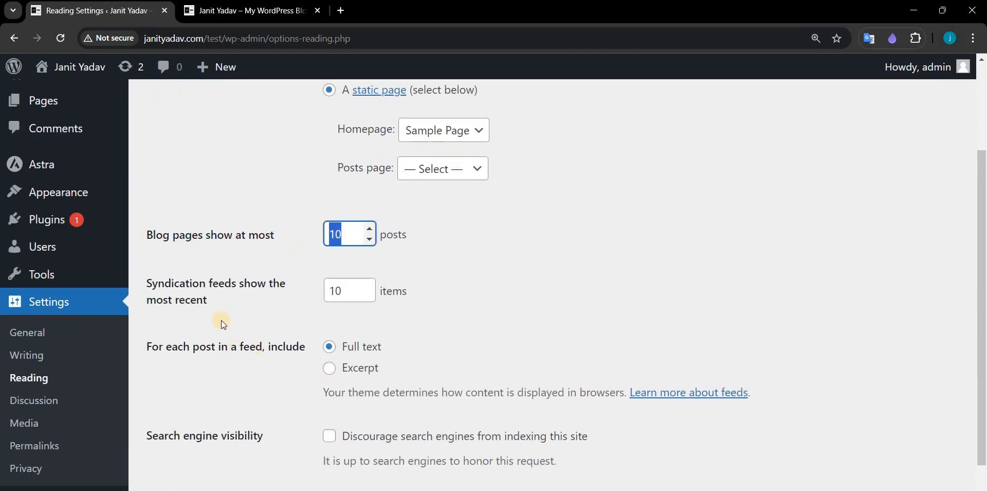
{"action": "scroll", "coordinate": [226, 329], "scroll_direction": "down", "scroll_amount": 1}
{"action": "left_click_drag", "start_coordinate": [354, 299], "coordinate": [252, 328]}
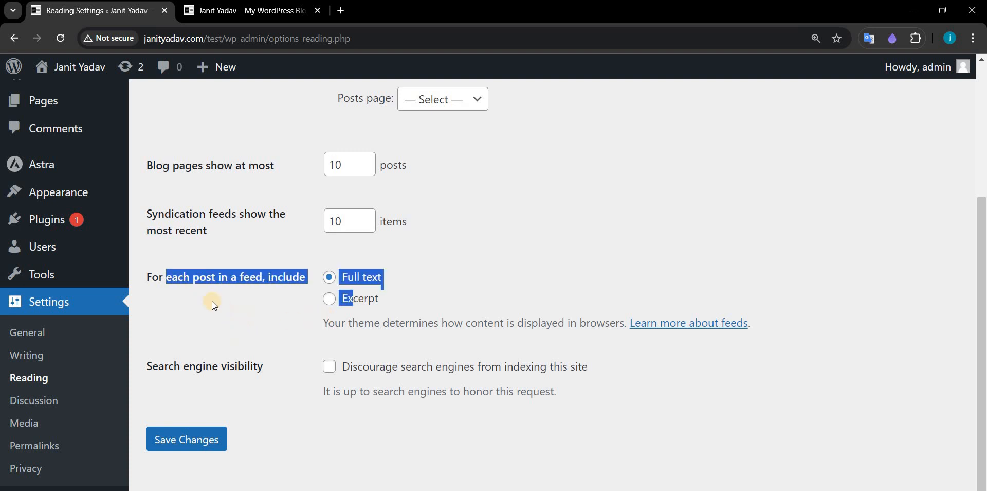
{"action": "scroll", "coordinate": [195, 307], "scroll_direction": "up", "scroll_amount": 1}
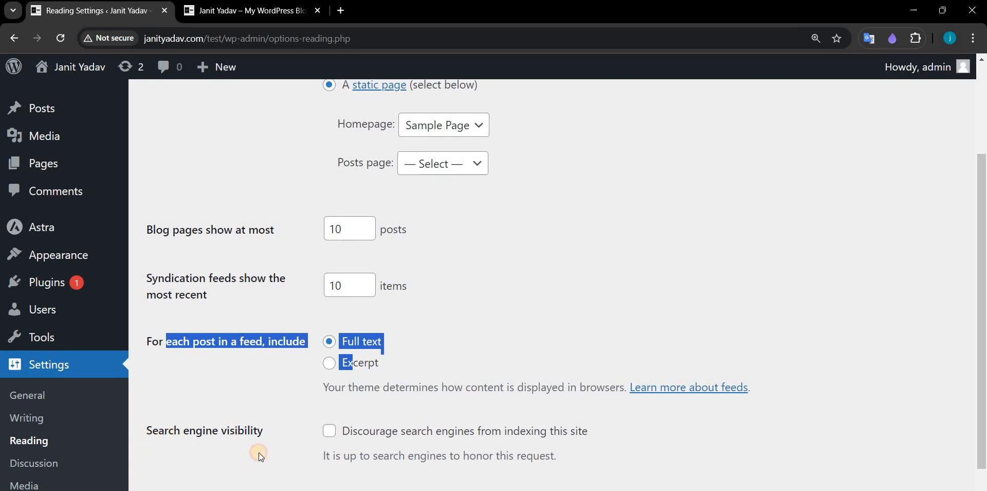
Step: Enable the option that discourages search engines from indexing the site, without saving it
{"action": "left_click_drag", "start_coordinate": [262, 456], "coordinate": [336, 441]}
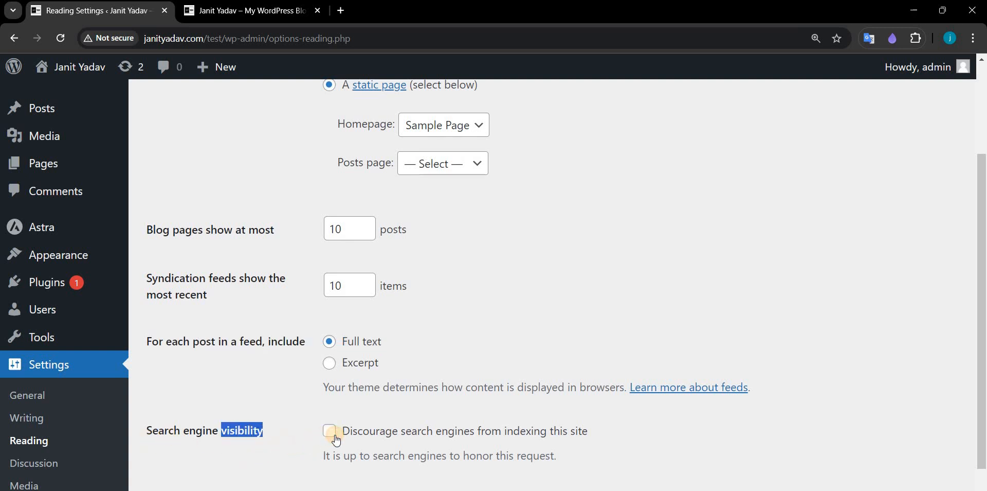
{"action": "left_click", "coordinate": [337, 438]}
{"action": "scroll", "coordinate": [25, 413], "scroll_direction": "down", "scroll_amount": 1}
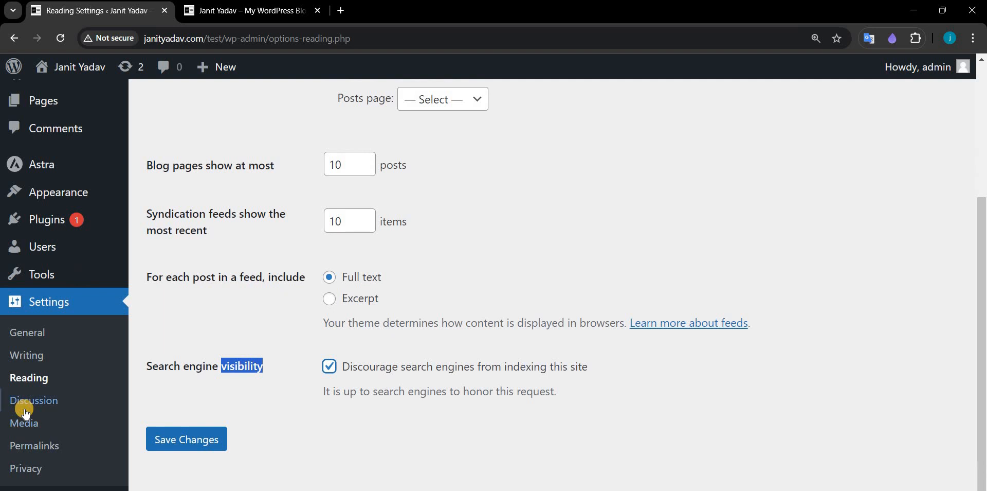
Step: Open the Discussion Settings and review the default post, comment, email notification and moderation options
{"action": "left_click", "coordinate": [28, 400]}
{"action": "scroll", "coordinate": [514, 241], "scroll_direction": "down", "scroll_amount": 1}
{"action": "scroll", "coordinate": [572, 224], "scroll_direction": "down", "scroll_amount": 1}
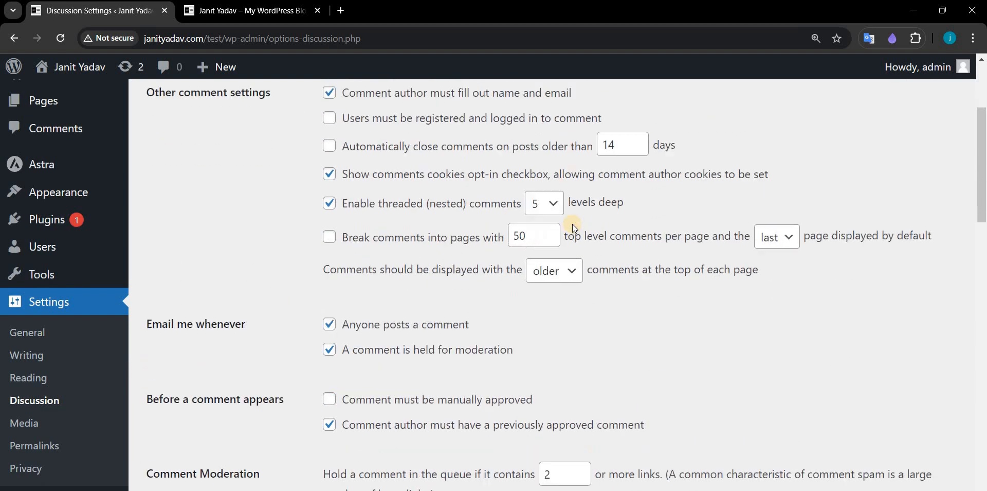
{"action": "scroll", "coordinate": [556, 206], "scroll_direction": "up", "scroll_amount": 3}
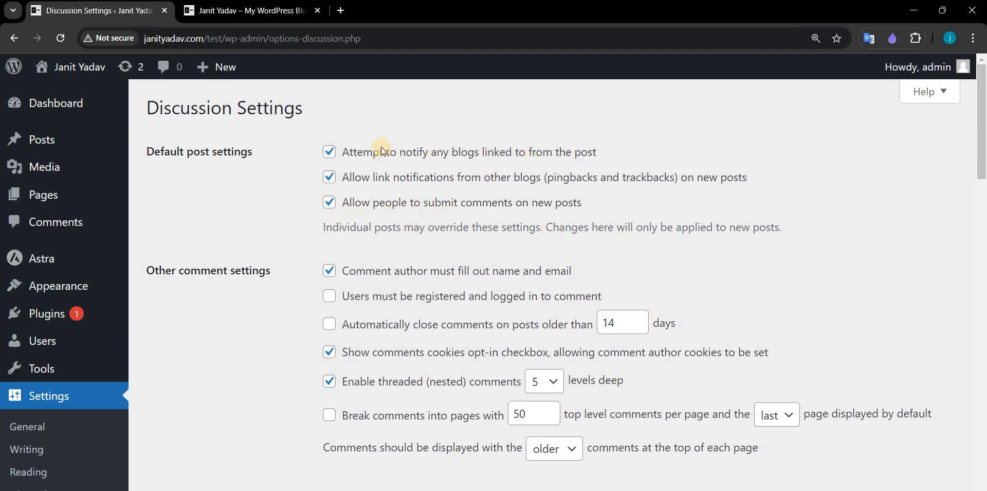
{"action": "scroll", "coordinate": [372, 137], "scroll_direction": "down", "scroll_amount": 2}
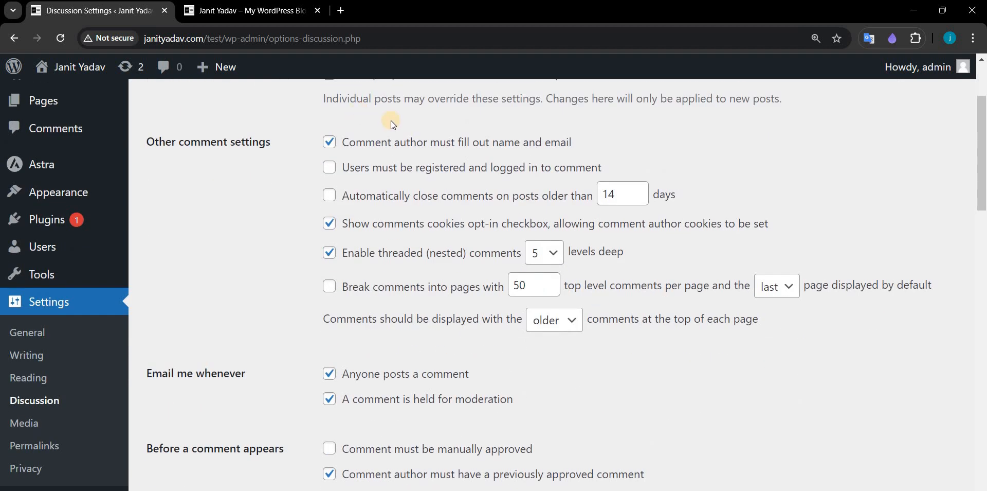
{"action": "scroll", "coordinate": [2, 426], "scroll_direction": "down", "scroll_amount": 1}
Step: Open the Media Settings and review the thumbnail, medium and large image sizes and the month- and year-based upload folder option
{"action": "left_click", "coordinate": [3, 436]}
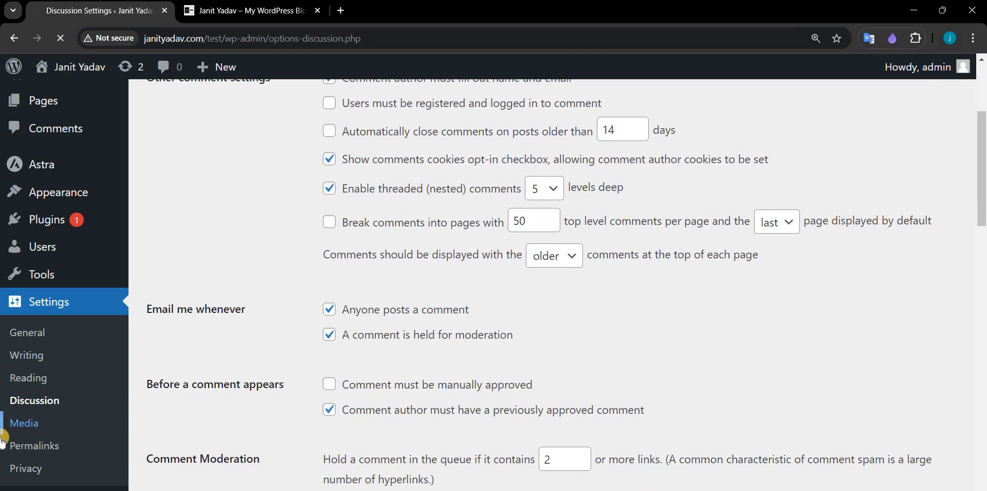
{"action": "scroll", "coordinate": [201, 331], "scroll_direction": "down", "scroll_amount": 2}
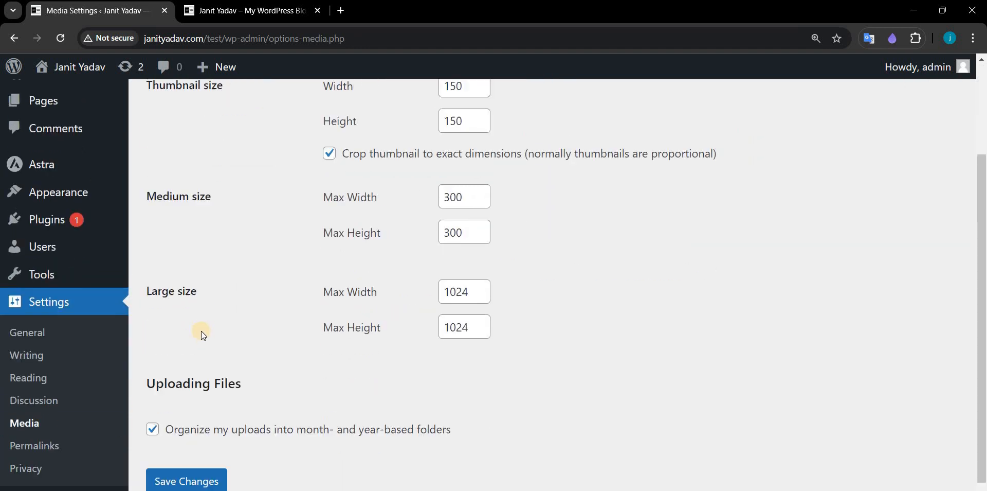
{"action": "scroll", "coordinate": [202, 331], "scroll_direction": "up", "scroll_amount": 2}
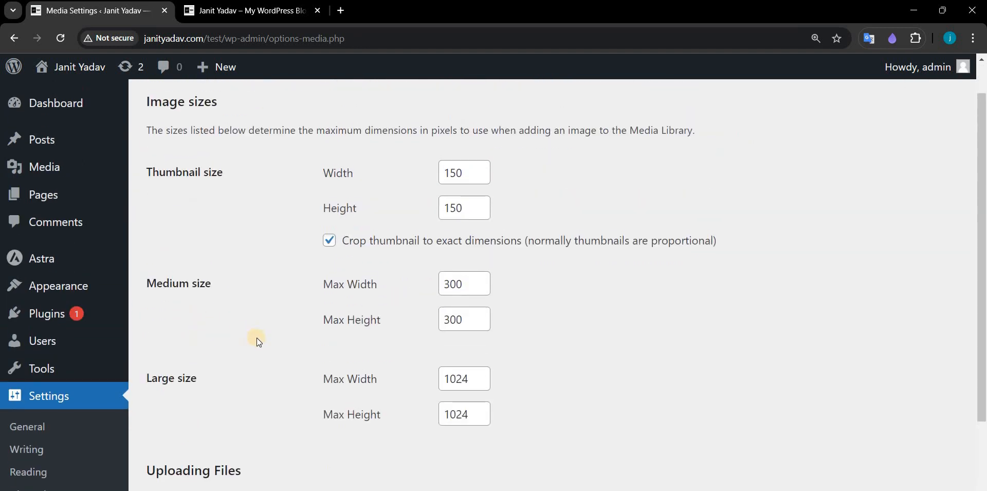
{"action": "scroll", "coordinate": [255, 340], "scroll_direction": "up", "scroll_amount": 1}
{"action": "scroll", "coordinate": [227, 351], "scroll_direction": "down", "scroll_amount": 1}
{"action": "scroll", "coordinate": [226, 352], "scroll_direction": "up", "scroll_amount": 1}
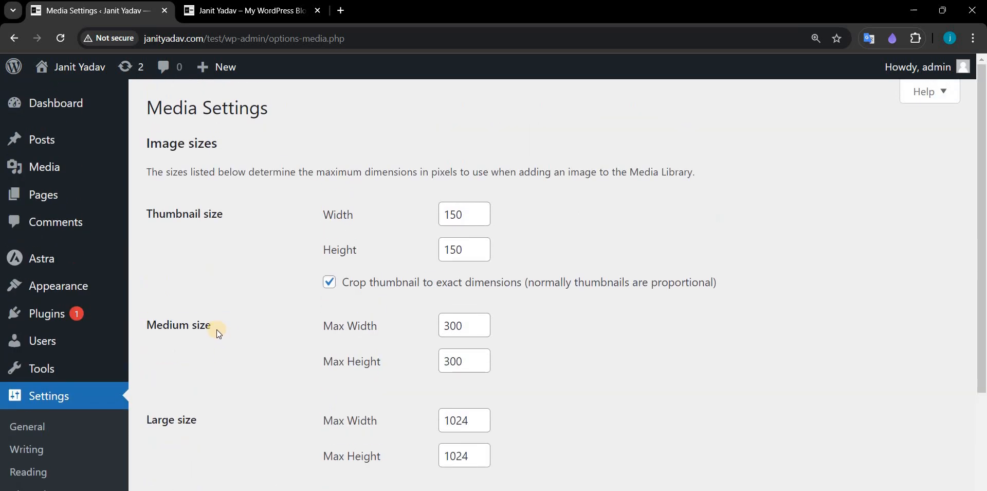
{"action": "scroll", "coordinate": [215, 314], "scroll_direction": "down", "scroll_amount": 2}
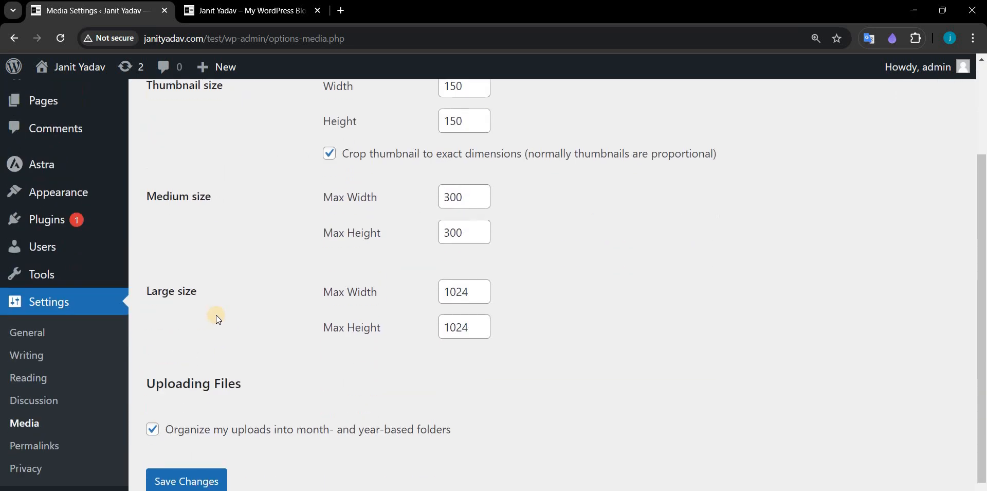
{"action": "scroll", "coordinate": [216, 315], "scroll_direction": "up", "scroll_amount": 1}
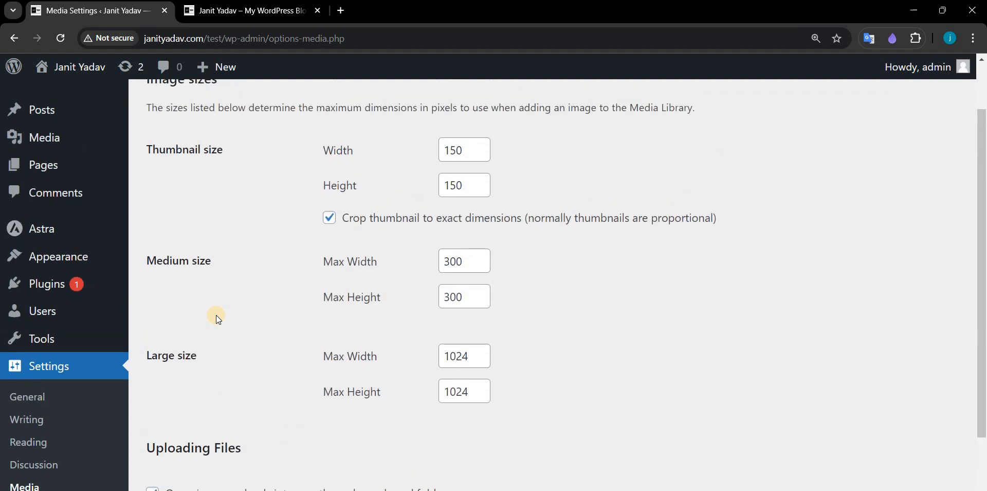
{"action": "scroll", "coordinate": [597, 252], "scroll_direction": "up", "scroll_amount": 1}
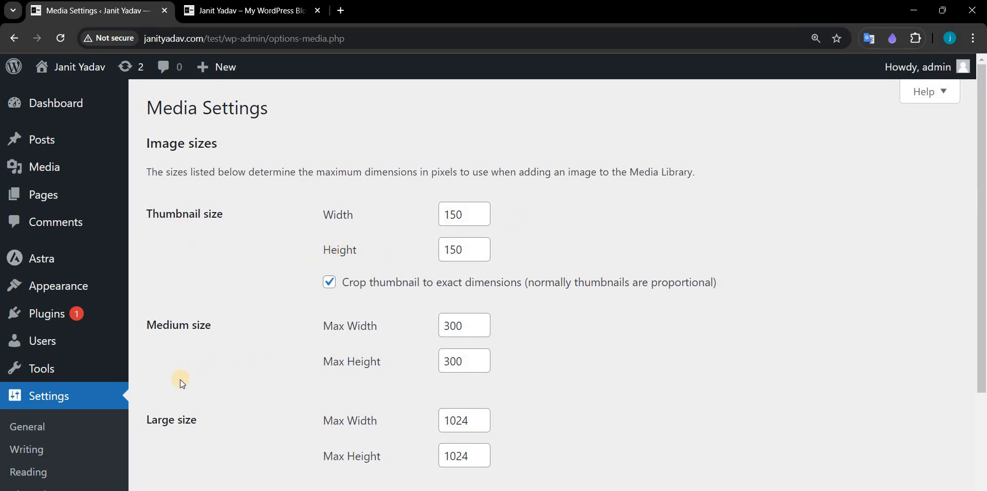
{"action": "scroll", "coordinate": [181, 381], "scroll_direction": "down", "scroll_amount": 3}
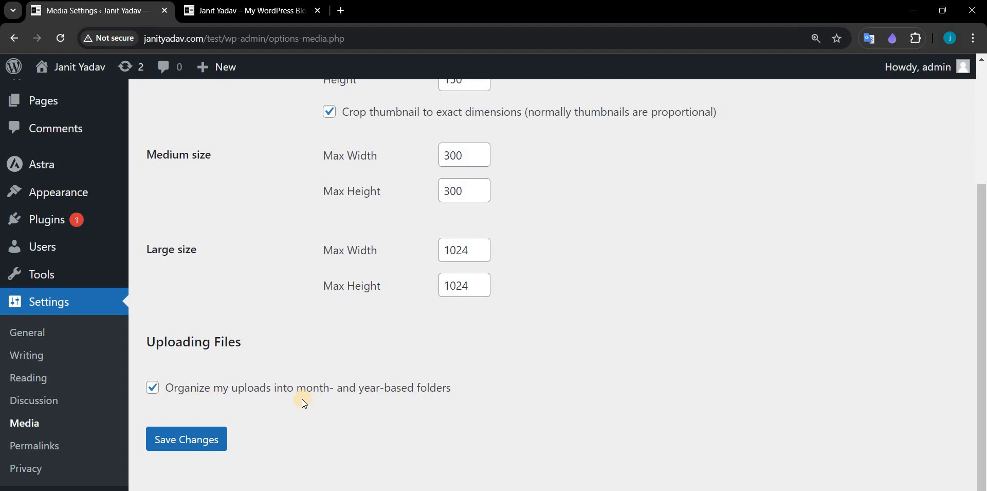
{"action": "left_click_drag", "start_coordinate": [360, 391], "coordinate": [404, 402]}
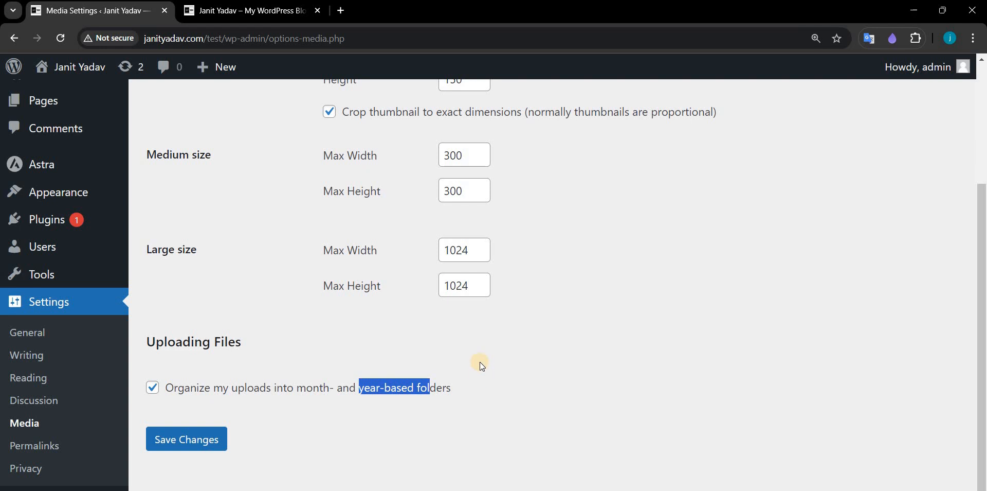
Step: Open the Permalink Settings and examine the page's URL alongside that of the site's Sample Page
{"action": "left_click", "coordinate": [28, 444]}
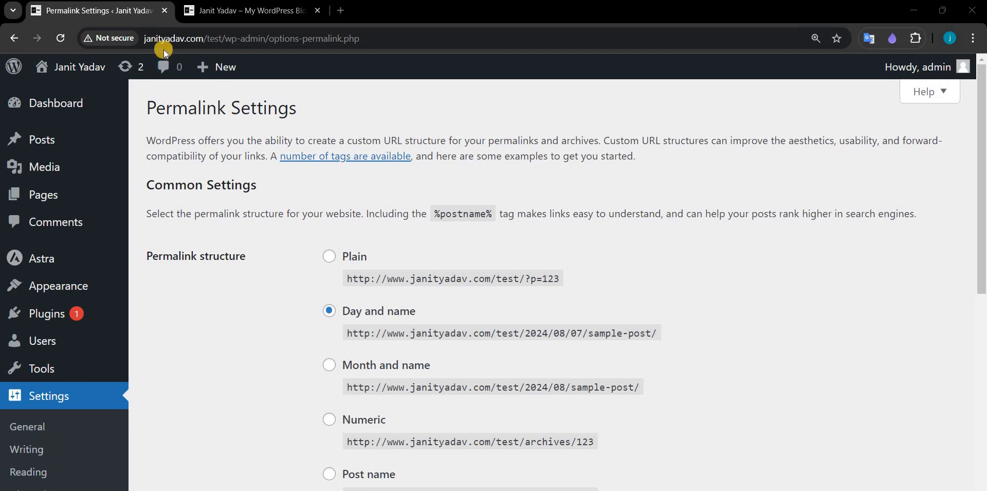
{"action": "left_click_drag", "start_coordinate": [153, 42], "coordinate": [375, 46]}
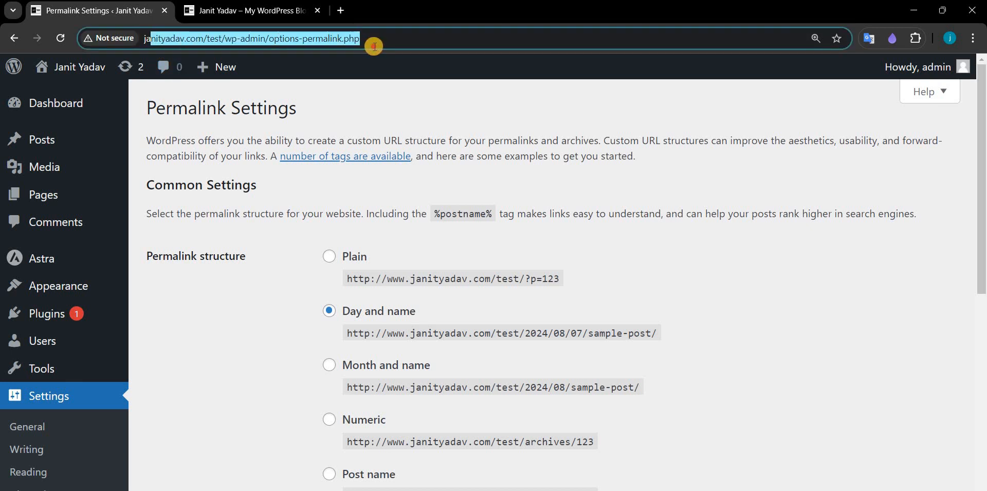
{"action": "left_click", "coordinate": [230, 10]}
{"action": "scroll", "coordinate": [64, 114], "scroll_direction": "up", "scroll_amount": 4}
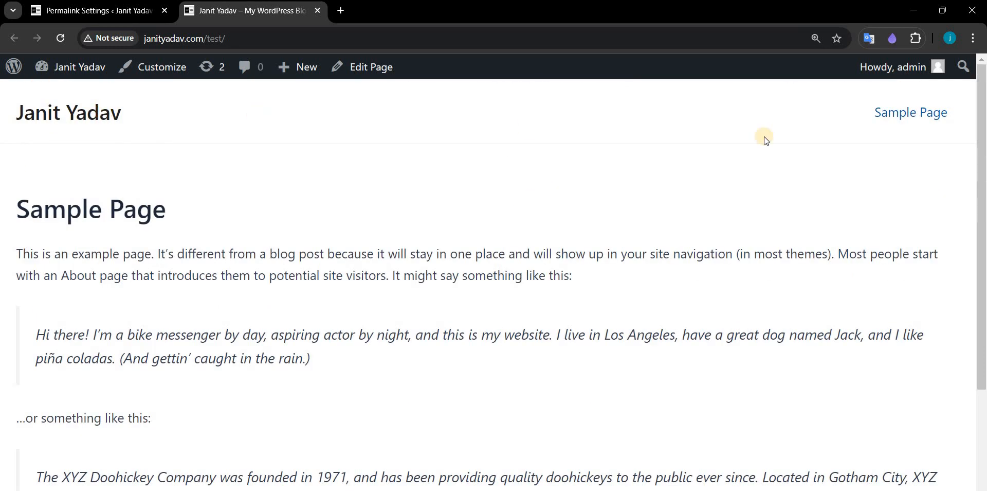
{"action": "left_click", "coordinate": [906, 113]}
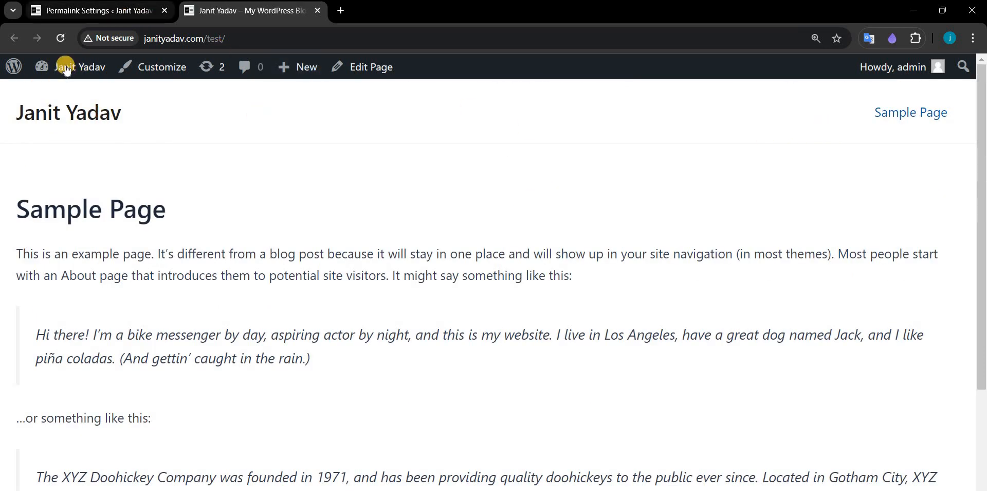
{"action": "key", "text": "ctrl+Tab"}
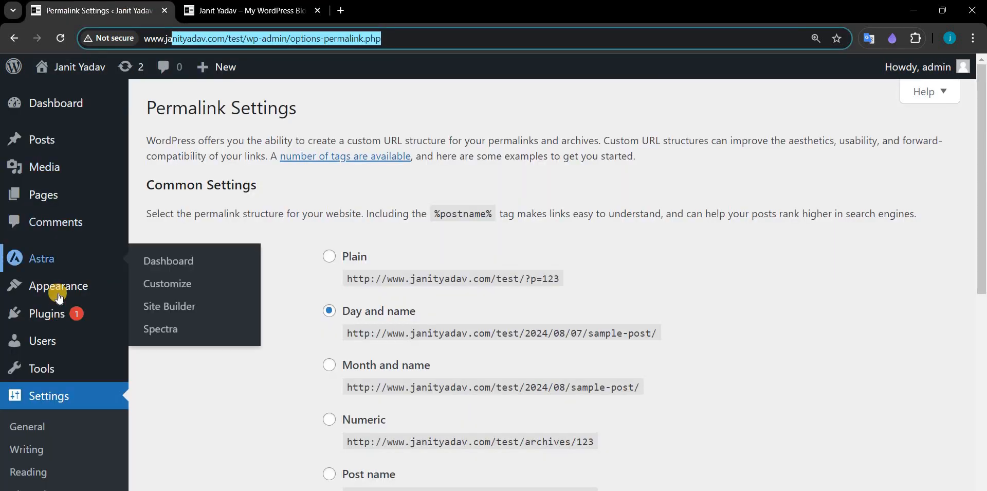
Step: Open the All Posts list in a new browser tab and view the "Hello world!" post on the site
{"action": "right_click", "coordinate": [38, 135]}
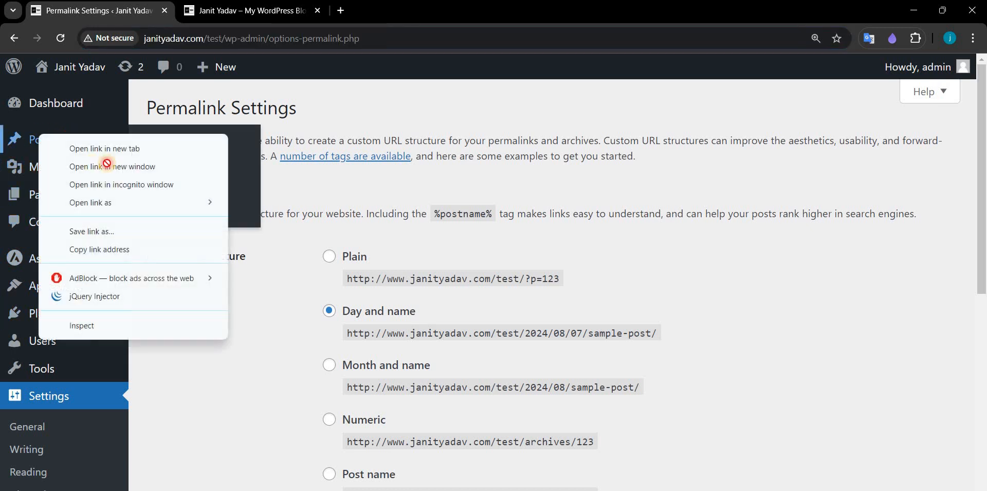
{"action": "left_click", "coordinate": [106, 162]}
{"action": "right_click", "coordinate": [164, 145]}
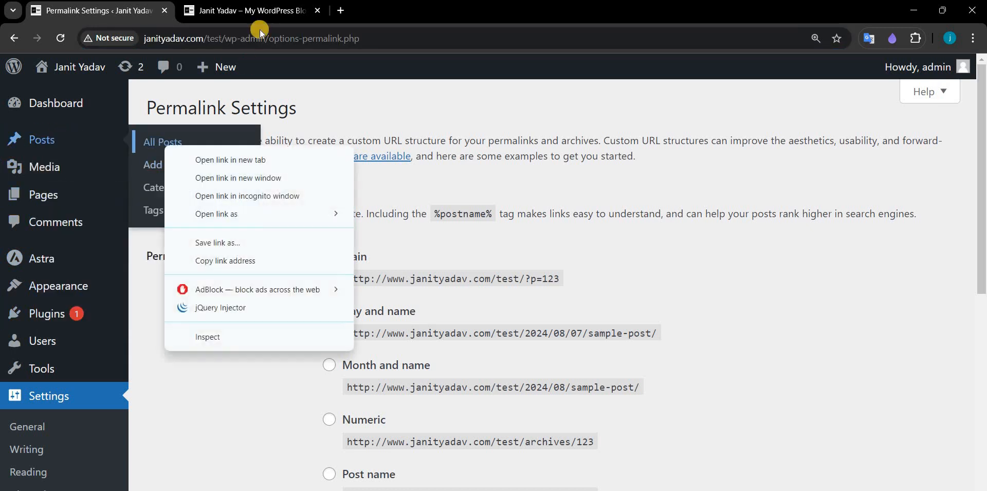
{"action": "left_click", "coordinate": [206, 157]}
{"action": "left_click", "coordinate": [280, 10]}
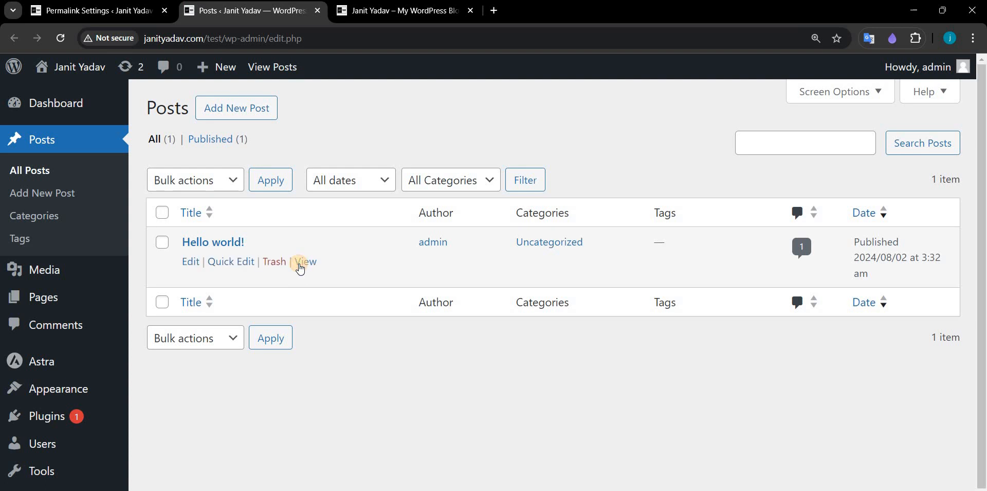
{"action": "left_click", "coordinate": [304, 263]}
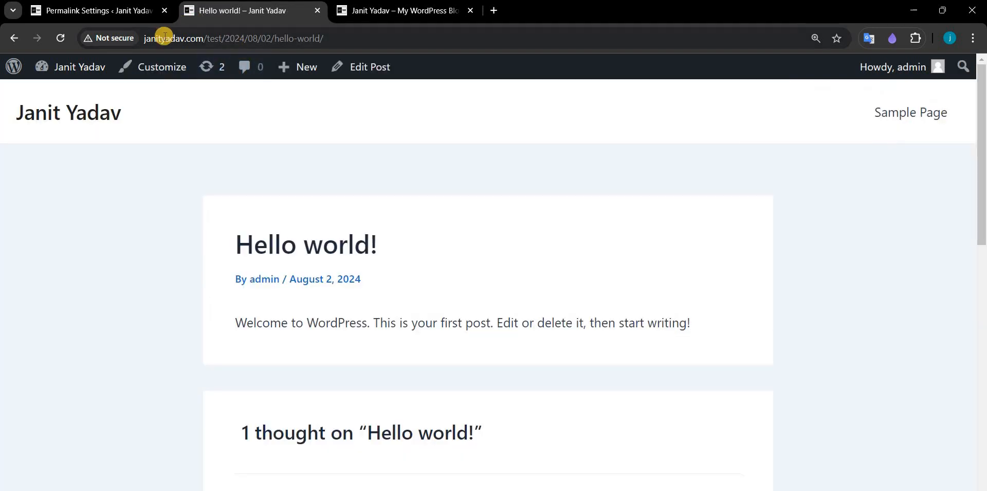
Step: Examine the date and post name parts of the "Hello world!" post's URL
{"action": "left_click_drag", "start_coordinate": [170, 39], "coordinate": [150, 36]}
{"action": "left_click", "coordinate": [241, 40]}
{"action": "left_click", "coordinate": [252, 38]}
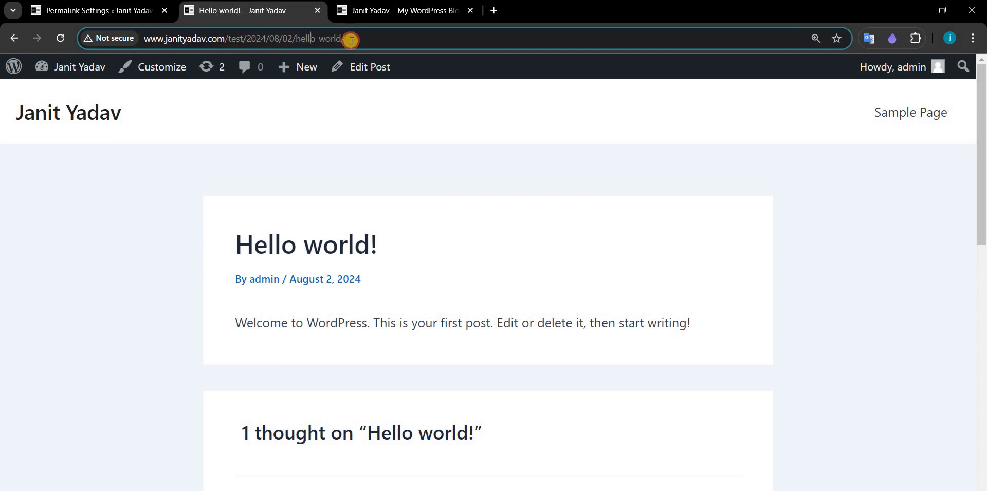
{"action": "left_click_drag", "start_coordinate": [351, 40], "coordinate": [310, 39]}
Step: Set the permalink structure to Plain in the Permalink Settings and save the changes
{"action": "left_click", "coordinate": [138, 15]}
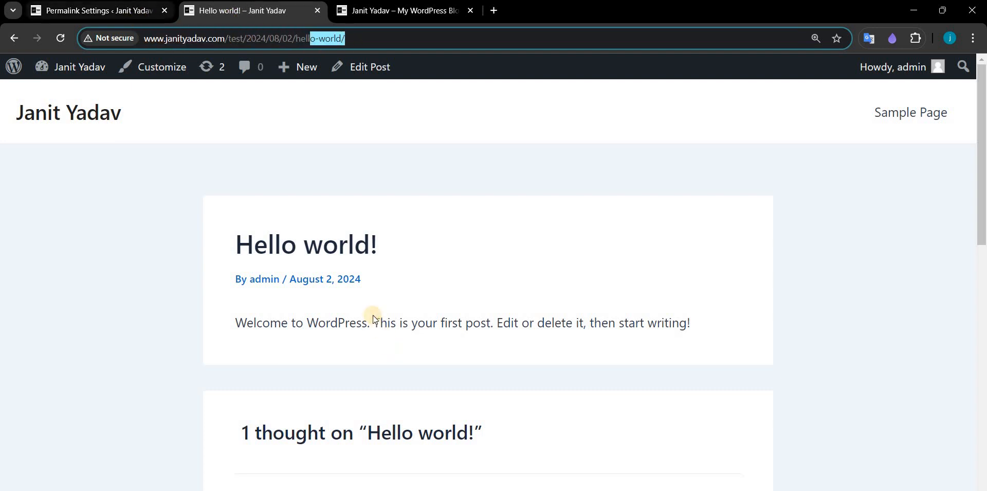
{"action": "scroll", "coordinate": [401, 208], "scroll_direction": "down", "scroll_amount": 1}
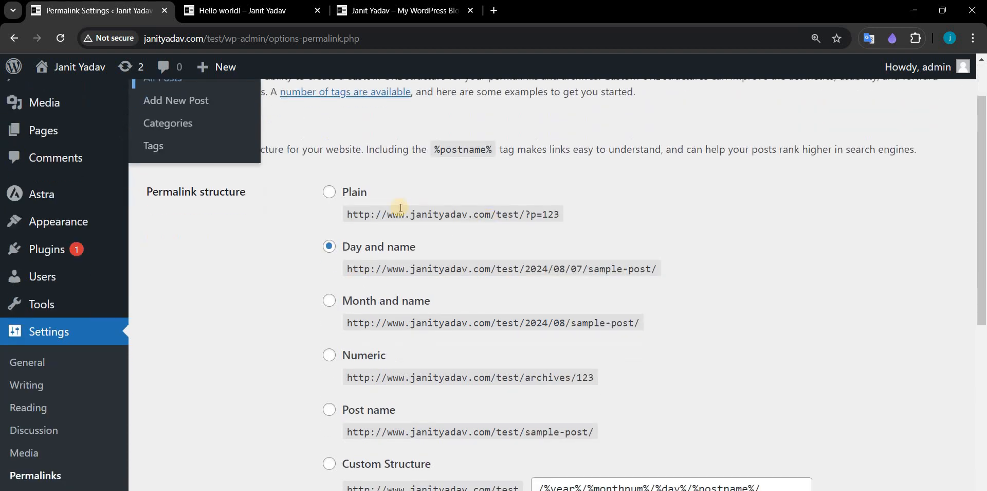
{"action": "left_click", "coordinate": [330, 192]}
{"action": "scroll", "coordinate": [280, 436], "scroll_direction": "down", "scroll_amount": 4}
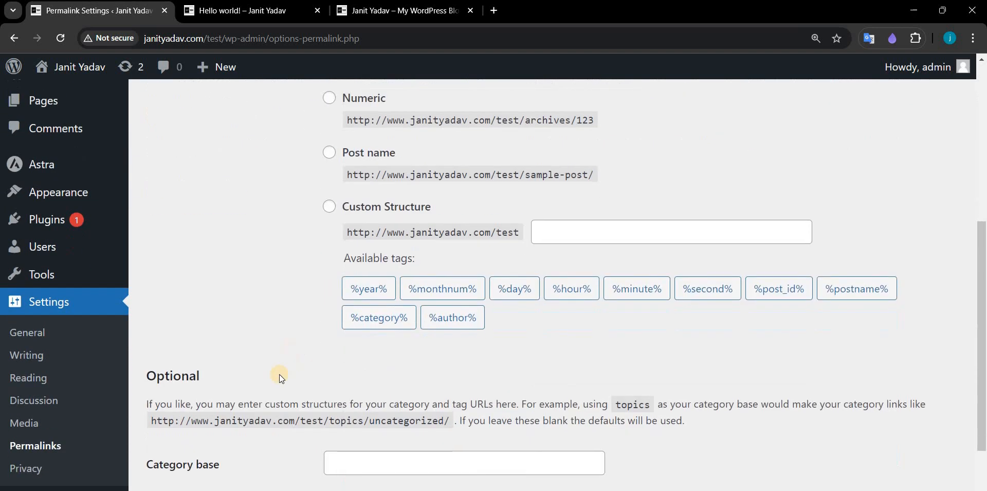
{"action": "left_click", "coordinate": [220, 434]}
Step: Reload the "Hello world!" post's existing address and look through the page that loads
{"action": "left_click", "coordinate": [295, 11]}
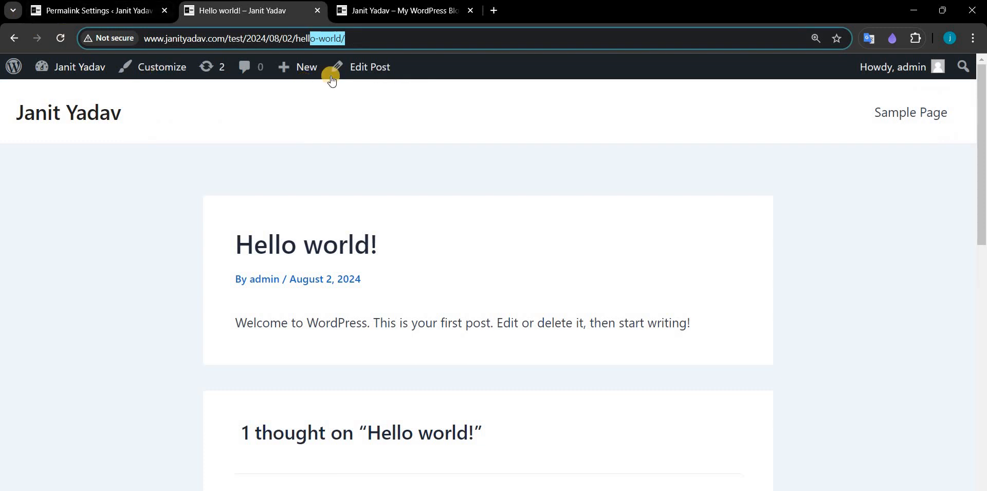
{"action": "left_click", "coordinate": [60, 38]}
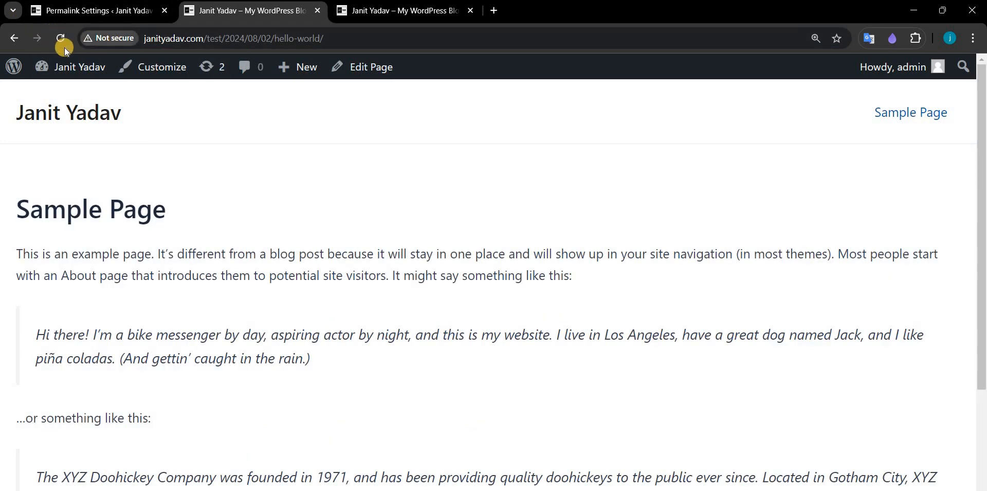
{"action": "left_click", "coordinate": [62, 44]}
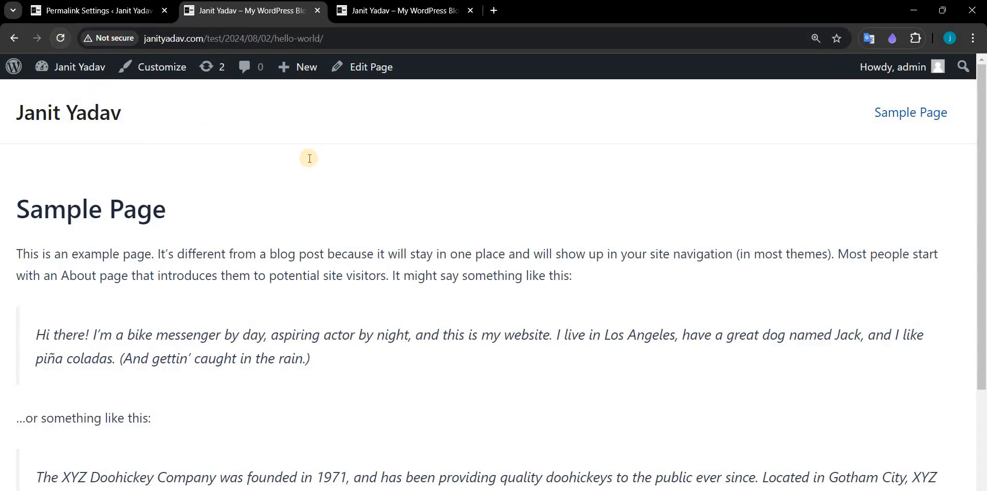
{"action": "scroll", "coordinate": [310, 158], "scroll_direction": "down", "scroll_amount": 5}
{"action": "scroll", "coordinate": [235, 61], "scroll_direction": "up", "scroll_amount": 5}
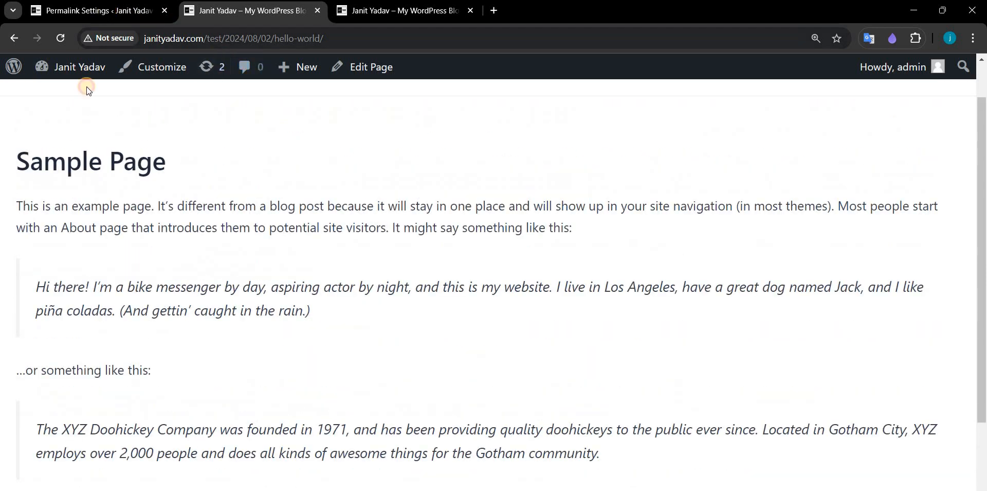
Step: Open the Reading Settings in a new browser tab, set the homepage to display the latest posts and save
{"action": "left_click", "coordinate": [91, 11]}
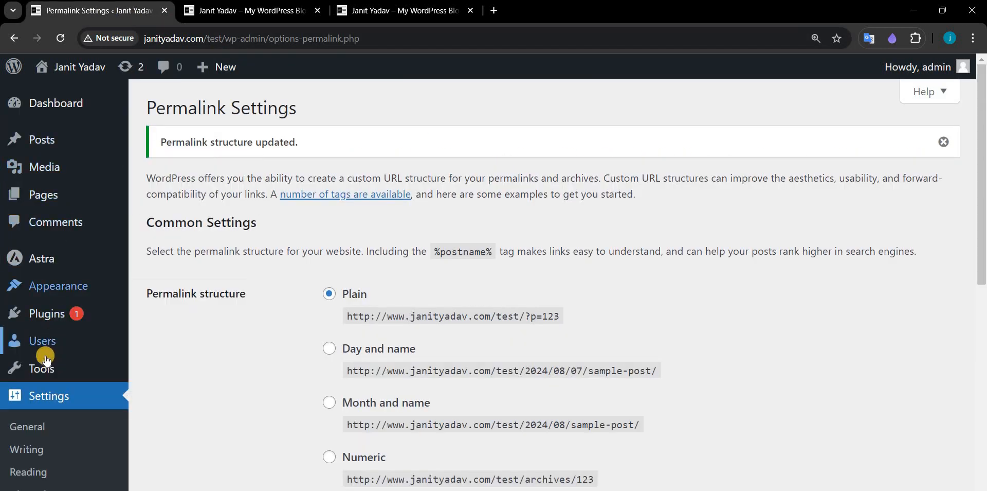
{"action": "scroll", "coordinate": [27, 376], "scroll_direction": "down", "scroll_amount": 5}
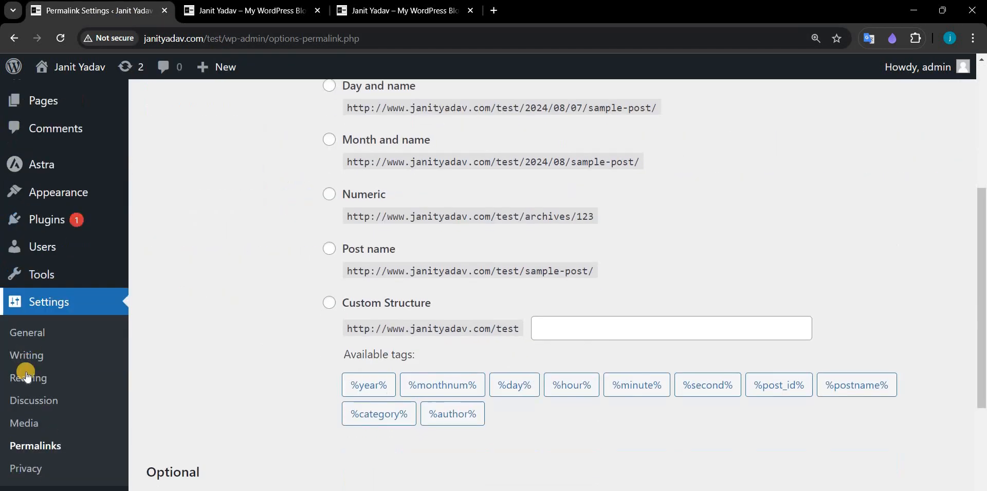
{"action": "scroll", "coordinate": [27, 377], "scroll_direction": "down", "scroll_amount": 1}
{"action": "right_click", "coordinate": [27, 380]}
{"action": "left_click", "coordinate": [78, 181]}
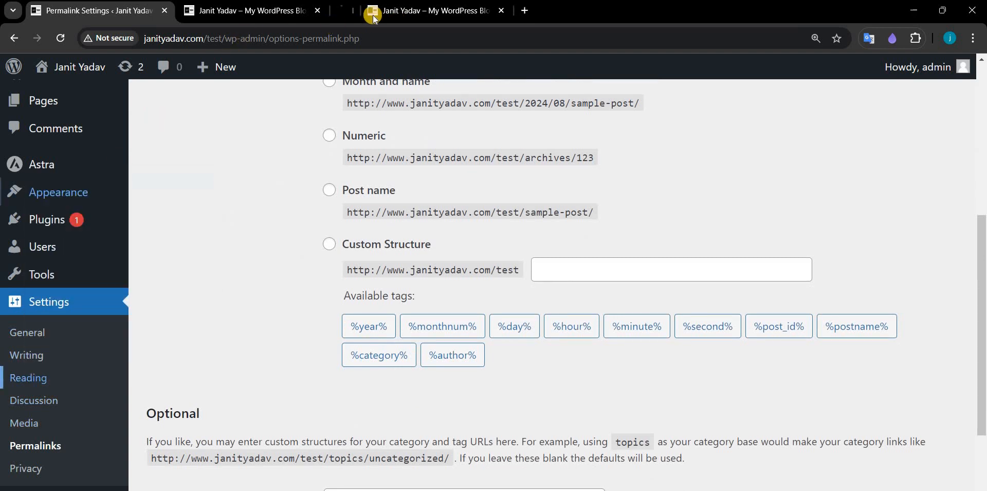
{"action": "left_click", "coordinate": [372, 12]}
{"action": "left_click", "coordinate": [331, 151]}
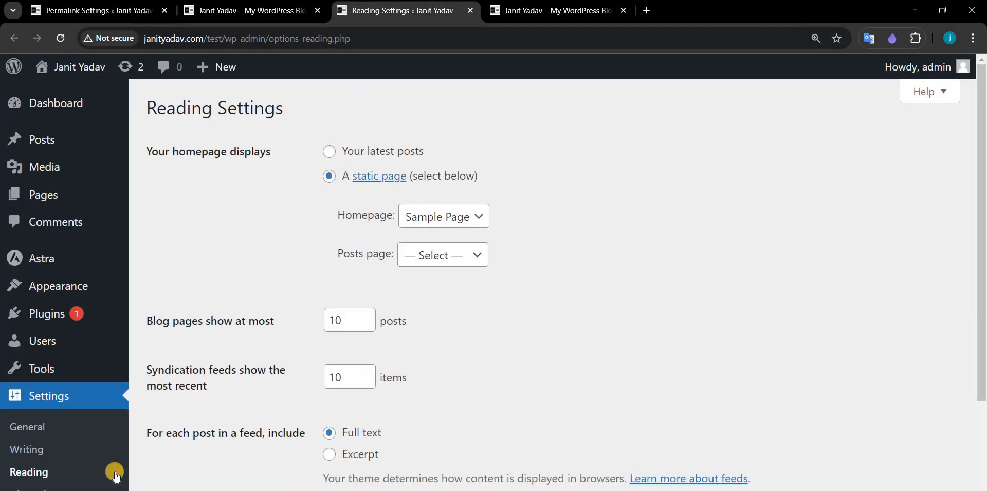
{"action": "scroll", "coordinate": [189, 449], "scroll_direction": "down", "scroll_amount": 1}
{"action": "scroll", "coordinate": [191, 452], "scroll_direction": "down", "scroll_amount": 2}
{"action": "left_click", "coordinate": [189, 440]}
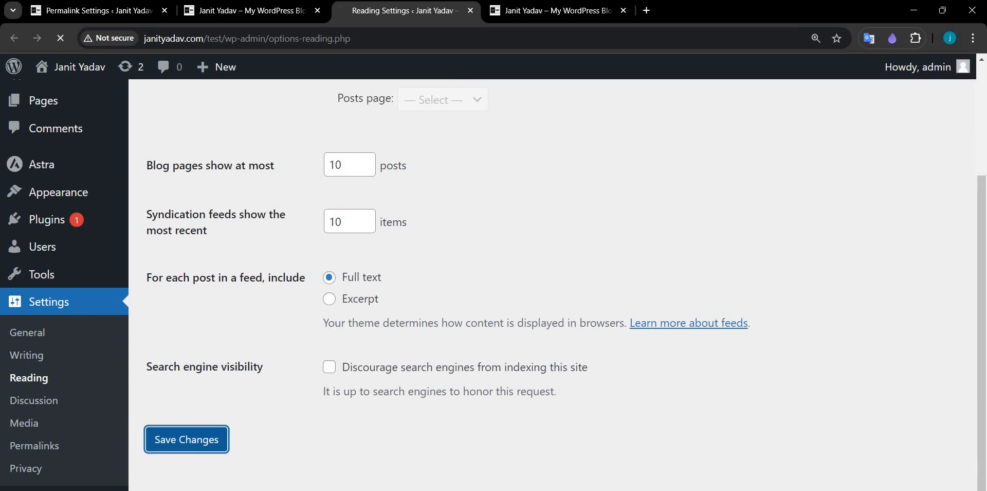
Step: Open the "Hello world!" post from the site's homepage and examine its plain URL's post ID parameter
{"action": "left_click", "coordinate": [226, 11]}
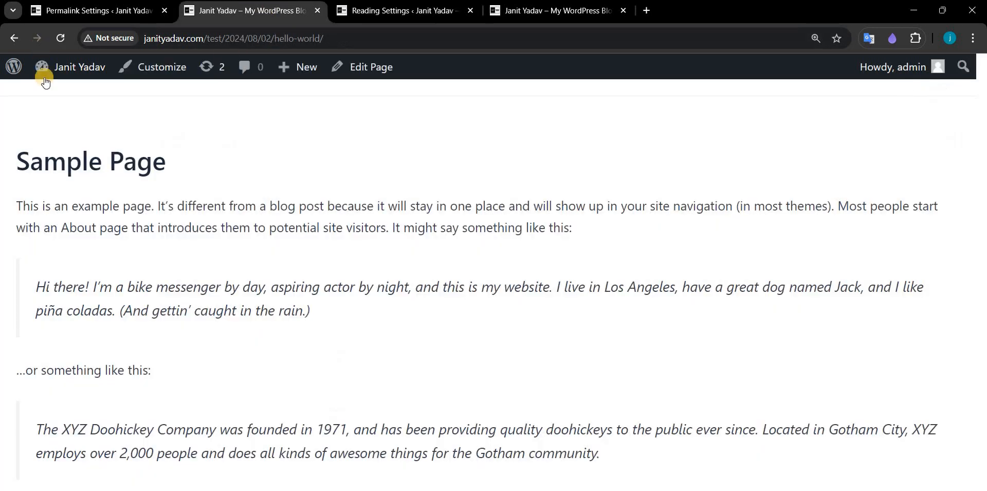
{"action": "scroll", "coordinate": [49, 101], "scroll_direction": "up", "scroll_amount": 1}
{"action": "left_click", "coordinate": [59, 109]}
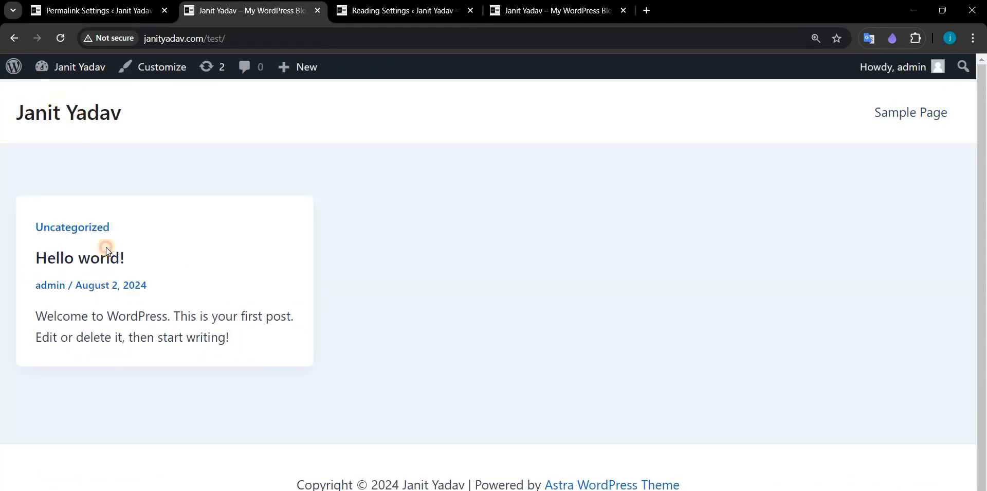
{"action": "left_click", "coordinate": [104, 254]}
{"action": "left_click_drag", "start_coordinate": [280, 39], "coordinate": [247, 39]}
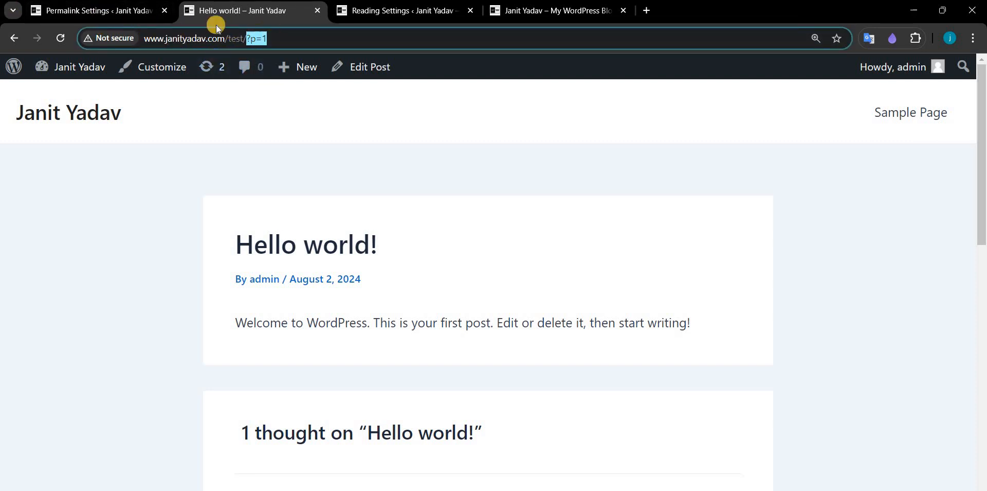
Step: Change the permalink structure to Post name and save the changes
{"action": "left_click", "coordinate": [144, 15]}
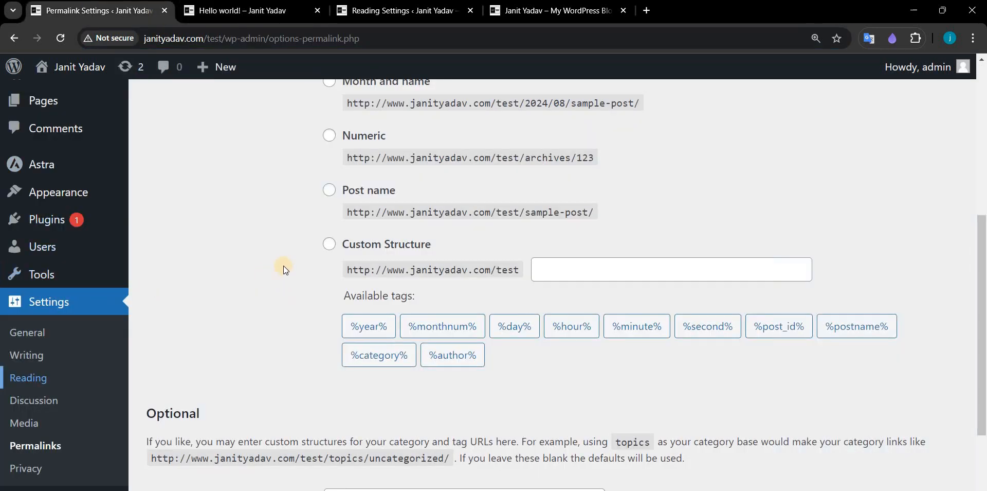
{"action": "left_click", "coordinate": [331, 190]}
{"action": "scroll", "coordinate": [204, 457], "scroll_direction": "down", "scroll_amount": 3}
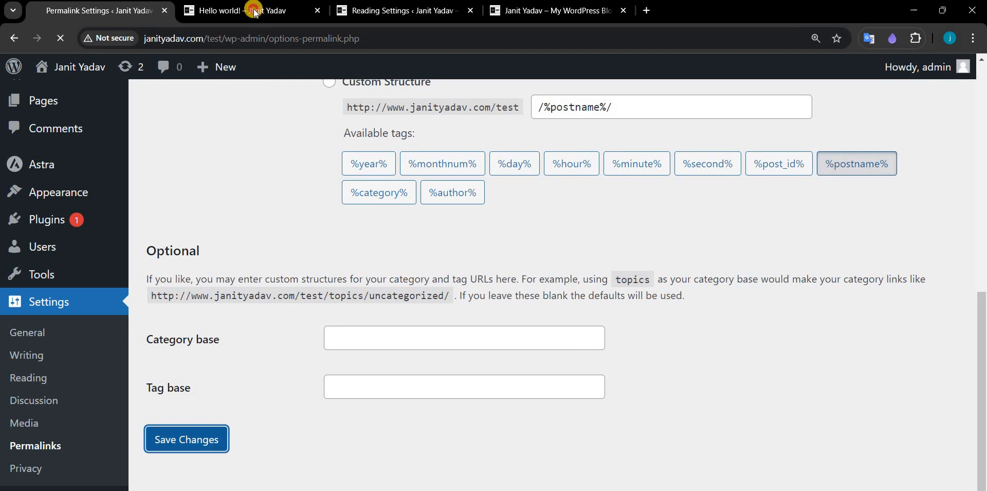
Step: Reload the "Hello world!" post and try opening it again from the homepage to check its post name URL
{"action": "left_click", "coordinate": [253, 9]}
{"action": "left_click", "coordinate": [60, 40]}
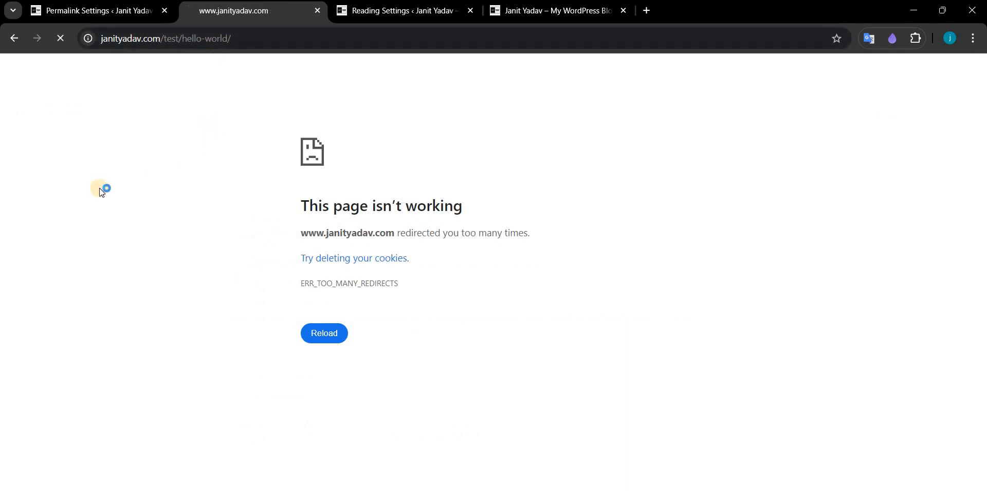
{"action": "key", "text": "alt+Left"}
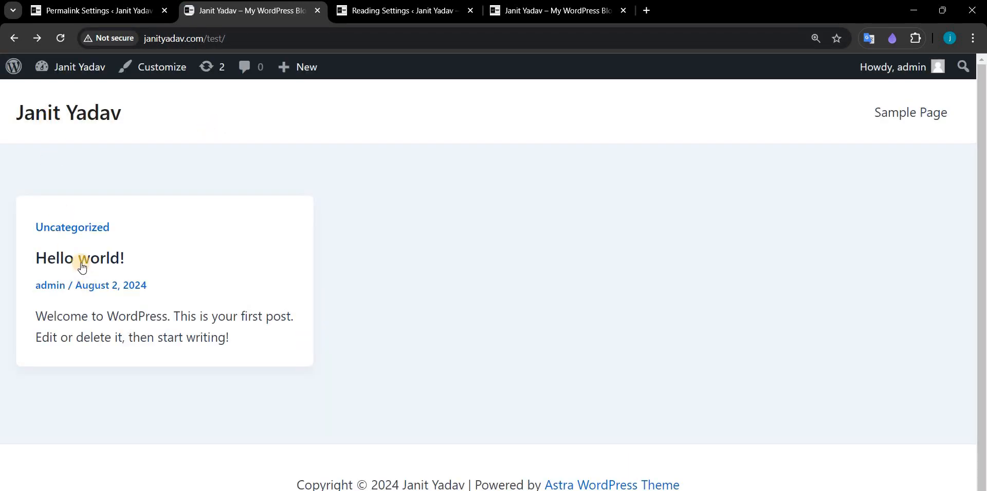
{"action": "left_click", "coordinate": [81, 266]}
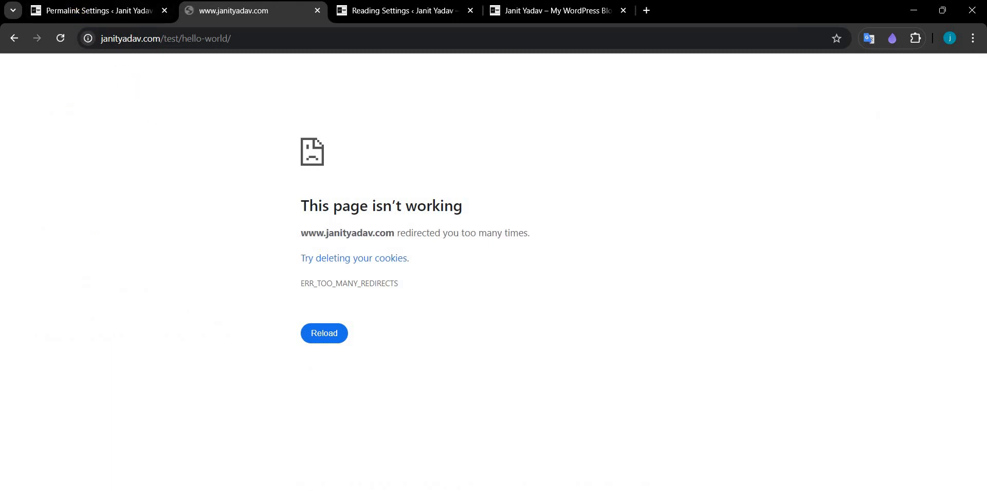
Step: Select the Numeric permalink structure and save the changes
{"action": "left_click", "coordinate": [78, 9]}
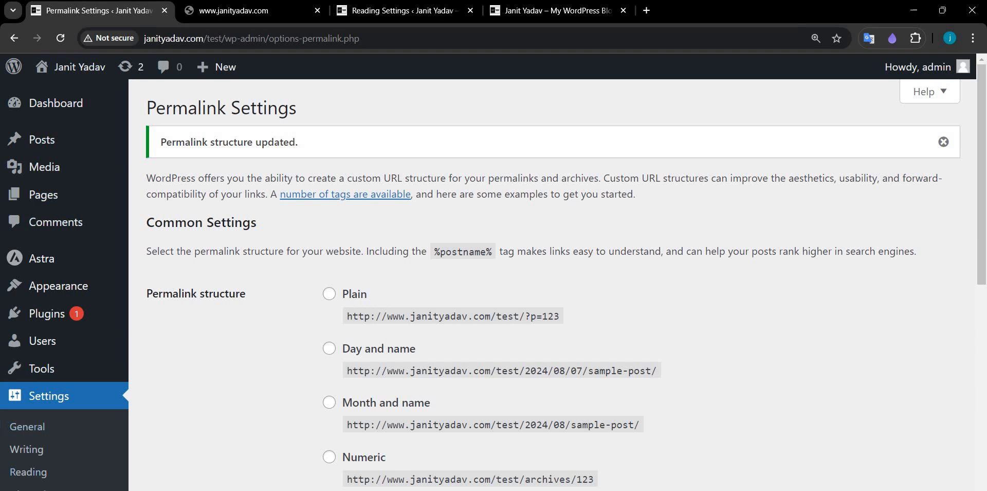
{"action": "scroll", "coordinate": [278, 322], "scroll_direction": "down", "scroll_amount": 4}
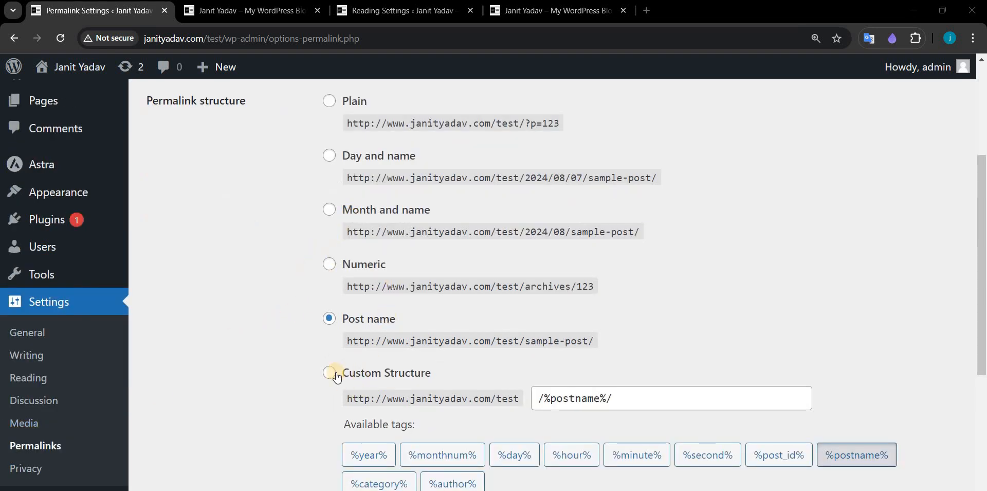
{"action": "left_click", "coordinate": [330, 263]}
{"action": "scroll", "coordinate": [249, 445], "scroll_direction": "down", "scroll_amount": 5}
{"action": "left_click", "coordinate": [186, 435]}
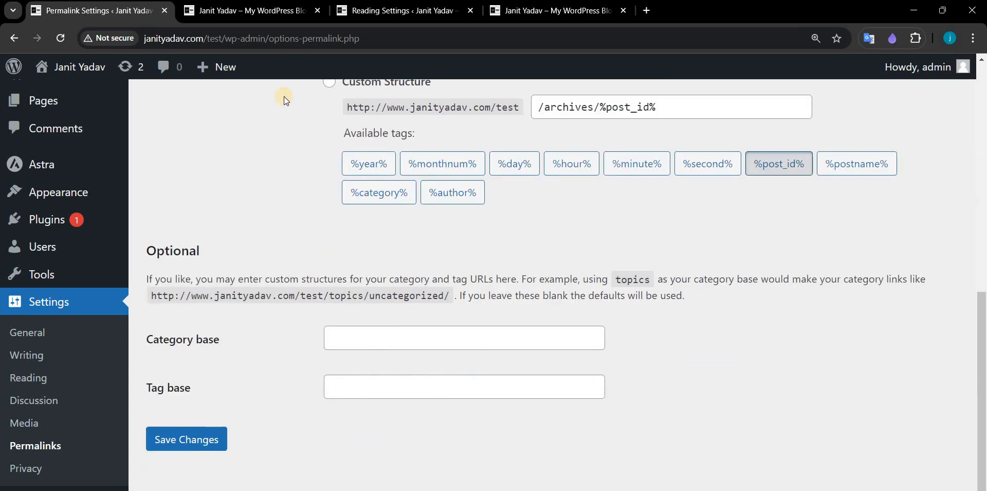
Step: Open the "Hello world!" post from the homepage and examine its numeric archives URL
{"action": "left_click", "coordinate": [247, 11]}
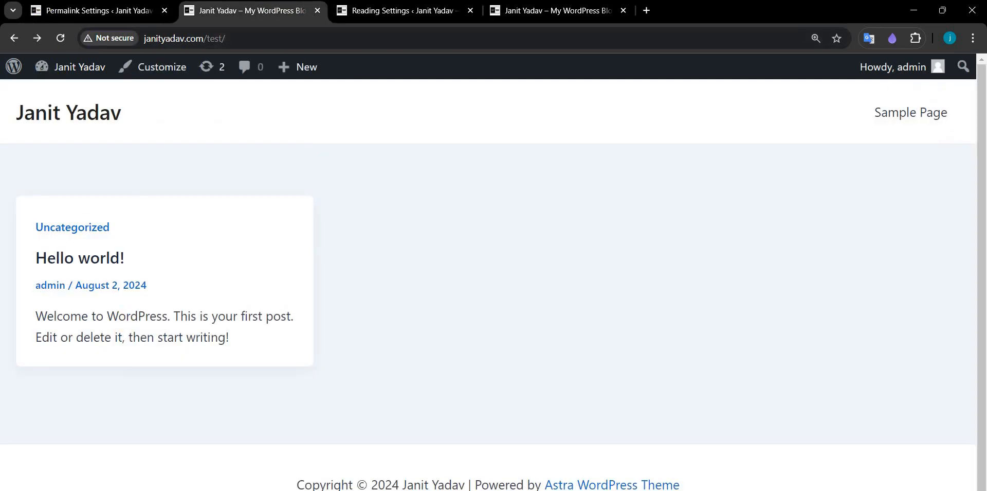
{"action": "left_click", "coordinate": [111, 253]}
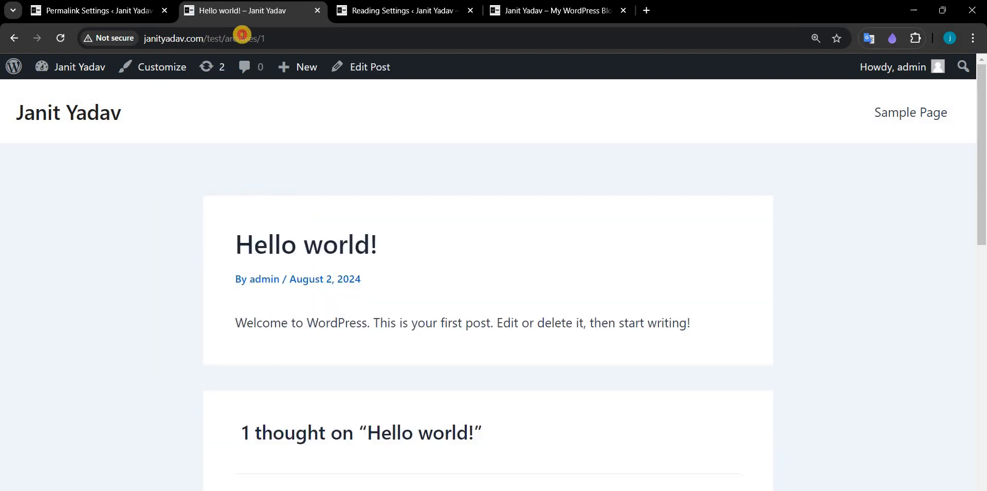
{"action": "left_click", "coordinate": [242, 34]}
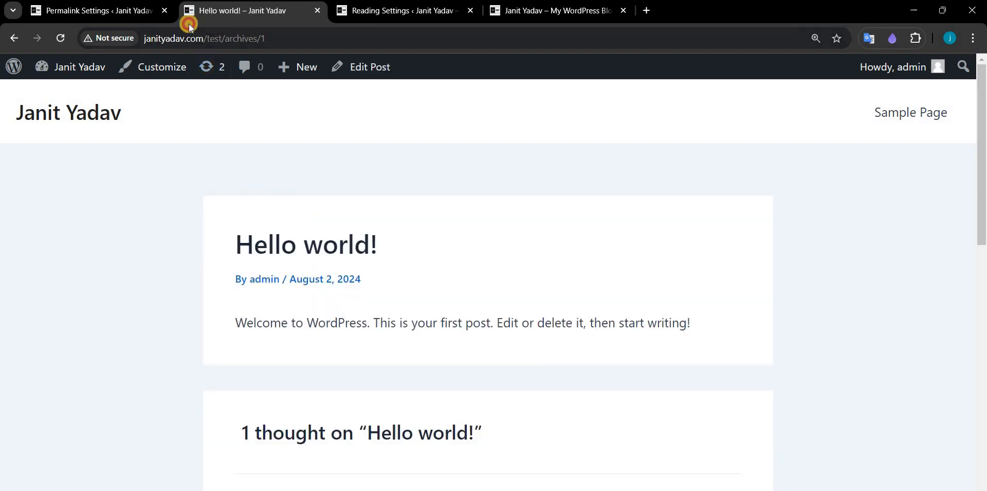
Step: Open the Privacy settings and review the options for creating or changing the Privacy Policy page
{"action": "left_click", "coordinate": [134, 17]}
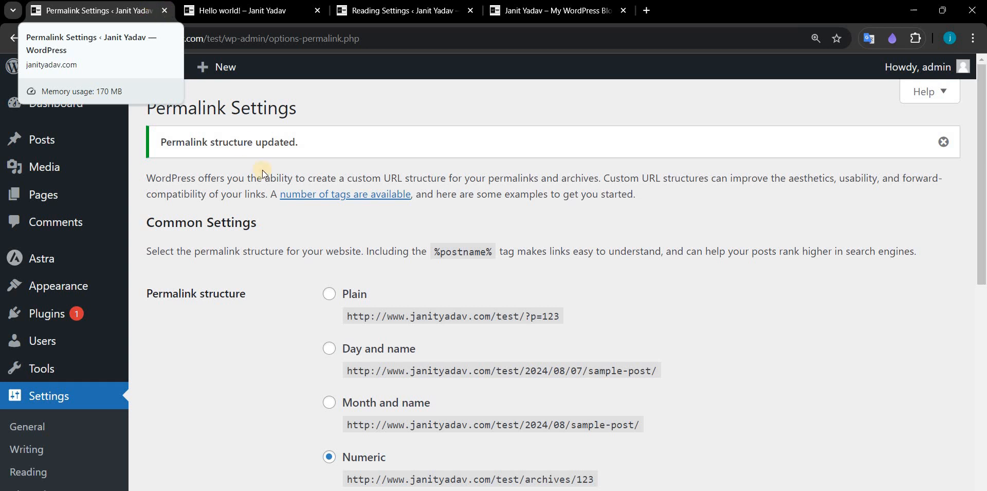
{"action": "scroll", "coordinate": [239, 209], "scroll_direction": "down", "scroll_amount": 5}
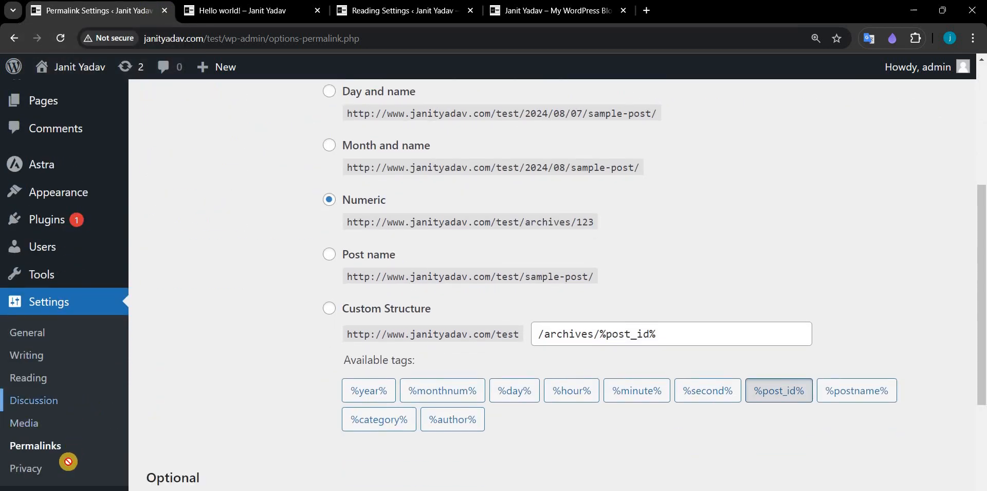
{"action": "left_click", "coordinate": [71, 469]}
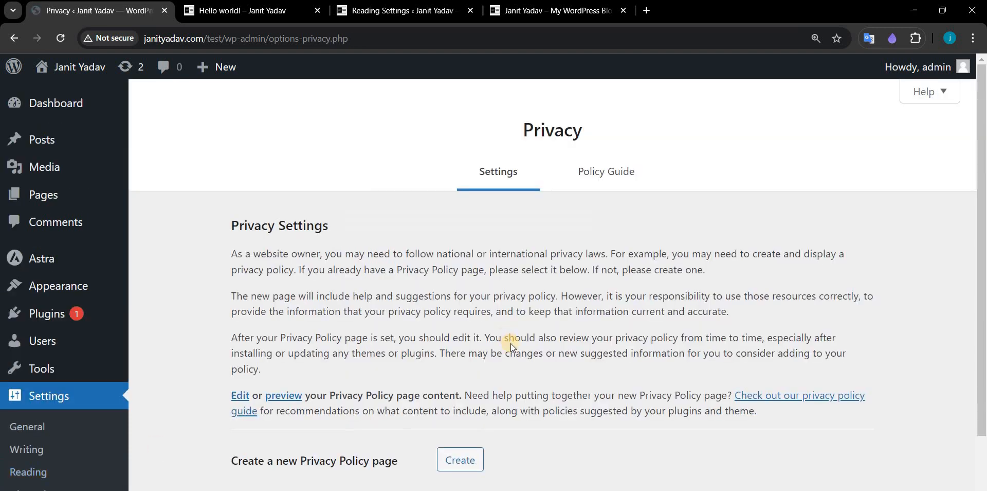
{"action": "scroll", "coordinate": [510, 343], "scroll_direction": "down", "scroll_amount": 3}
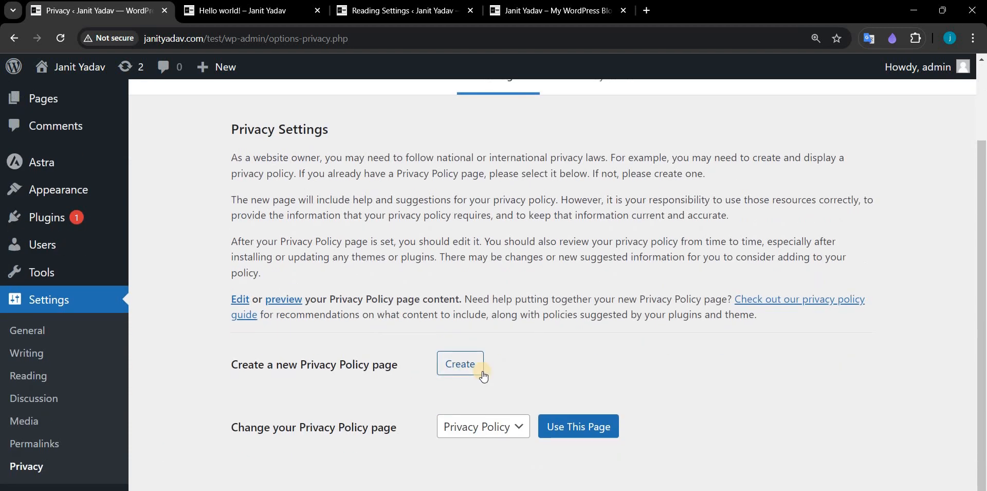
{"action": "scroll", "coordinate": [840, 143], "scroll_direction": "up", "scroll_amount": 2}
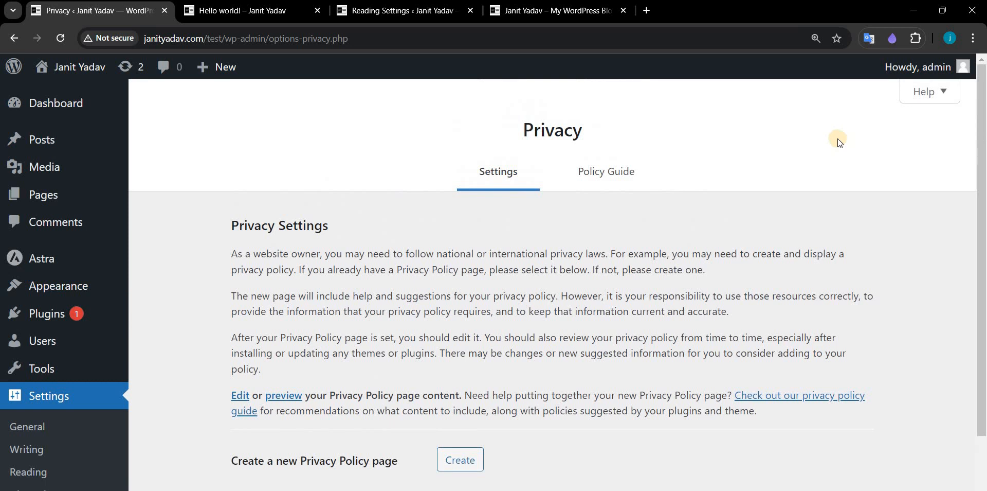